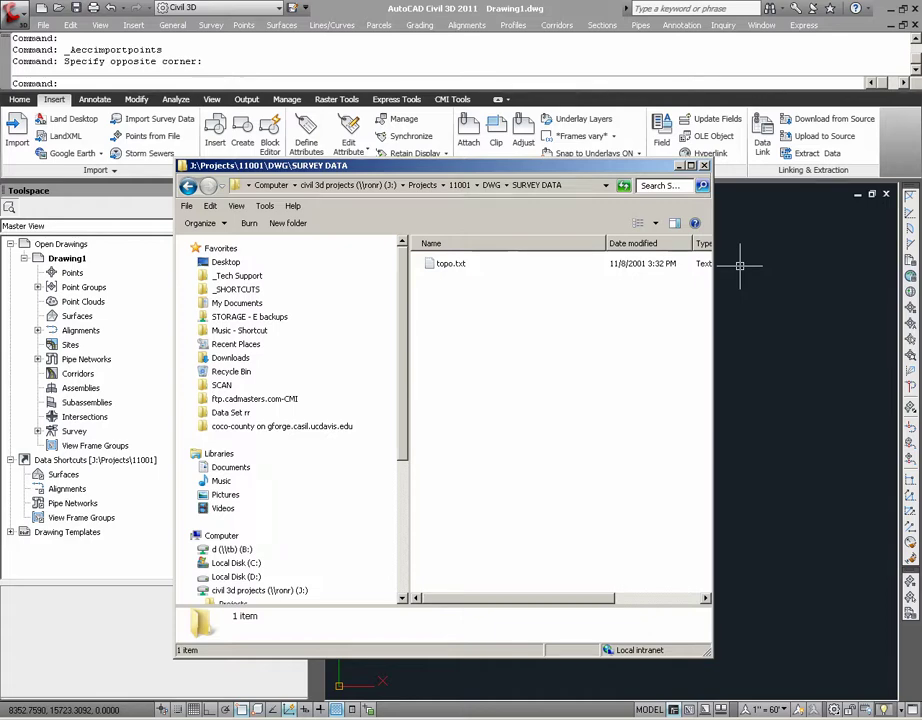
Review the point data in topo.txt from the SURVEY DATA folder, then put the file and folder windows away
{"action": "double_click", "coordinate": [443, 266]}
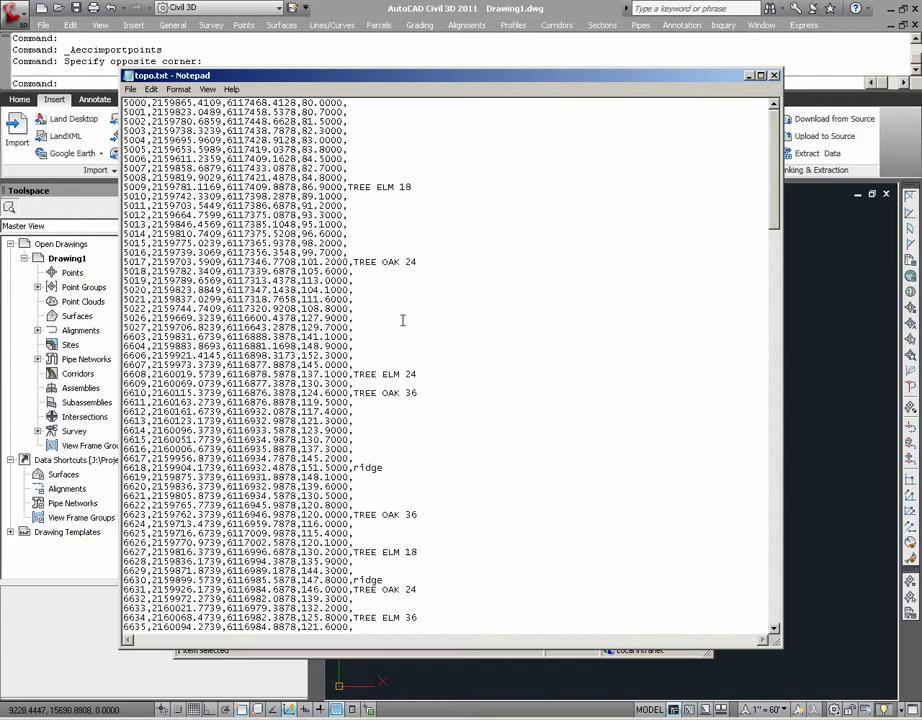
{"action": "left_click", "coordinate": [773, 75]}
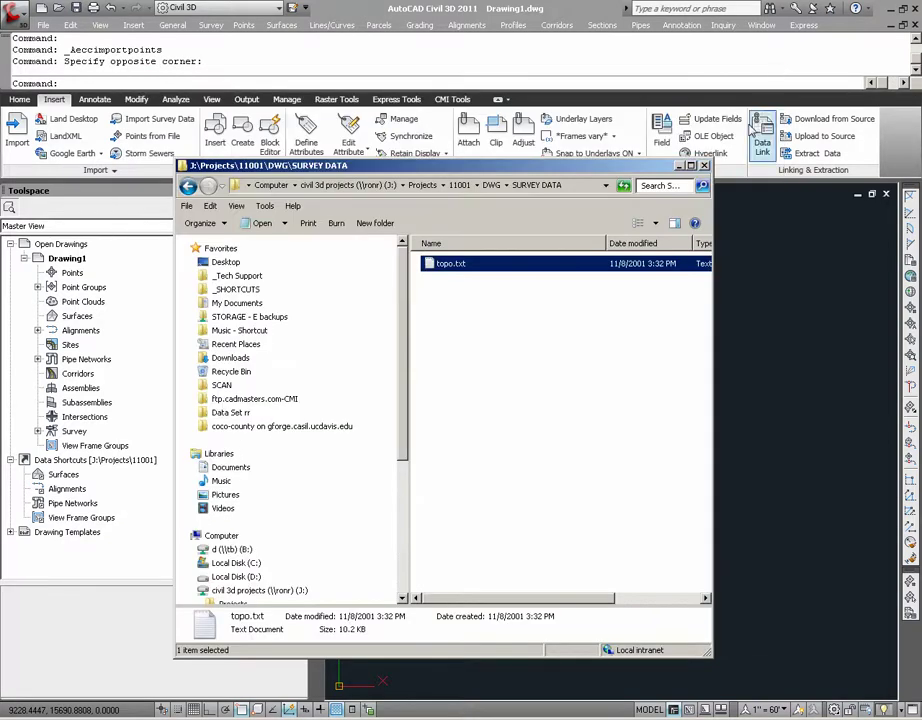
{"action": "left_click", "coordinate": [682, 167]}
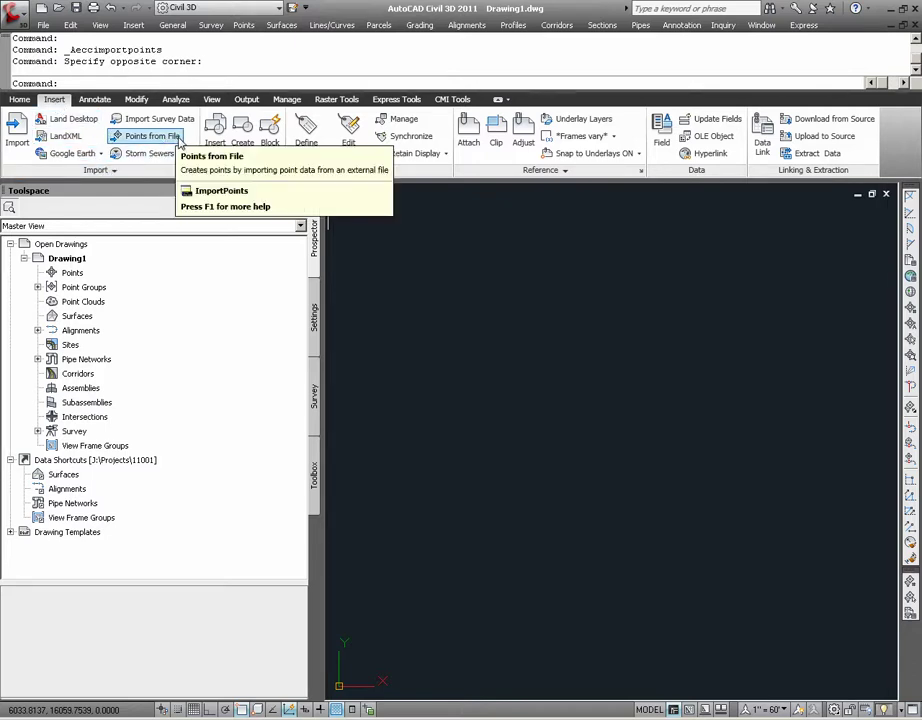
Start importing points from file in PNEZD (comma delimited) format, with topo.txt from the SURVEY DATA folder as the source file
{"action": "left_click", "coordinate": [156, 144]}
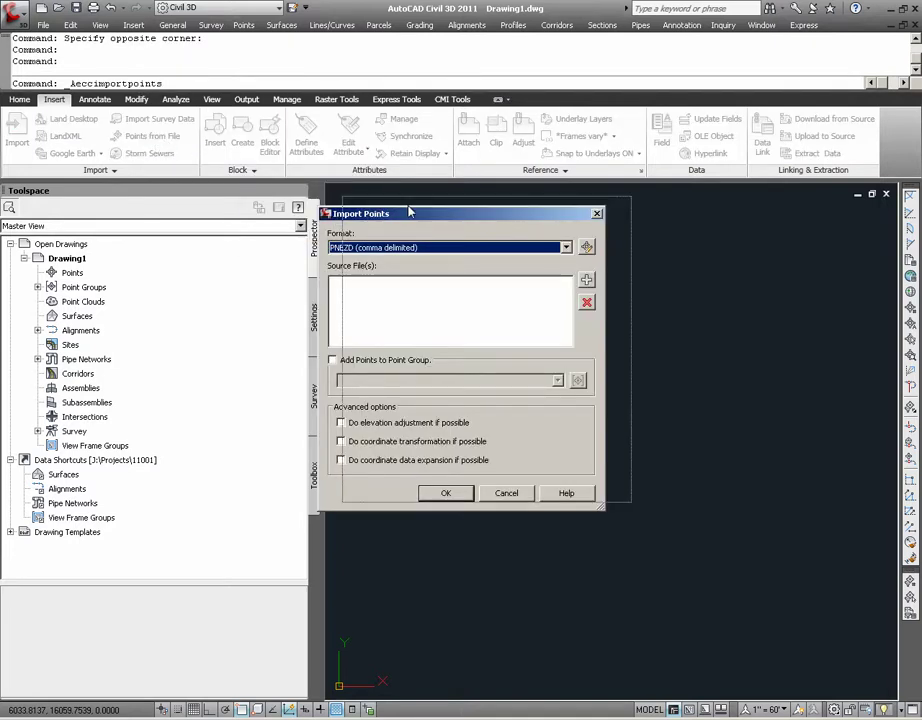
{"action": "left_click_drag", "start_coordinate": [384, 218], "coordinate": [409, 209]}
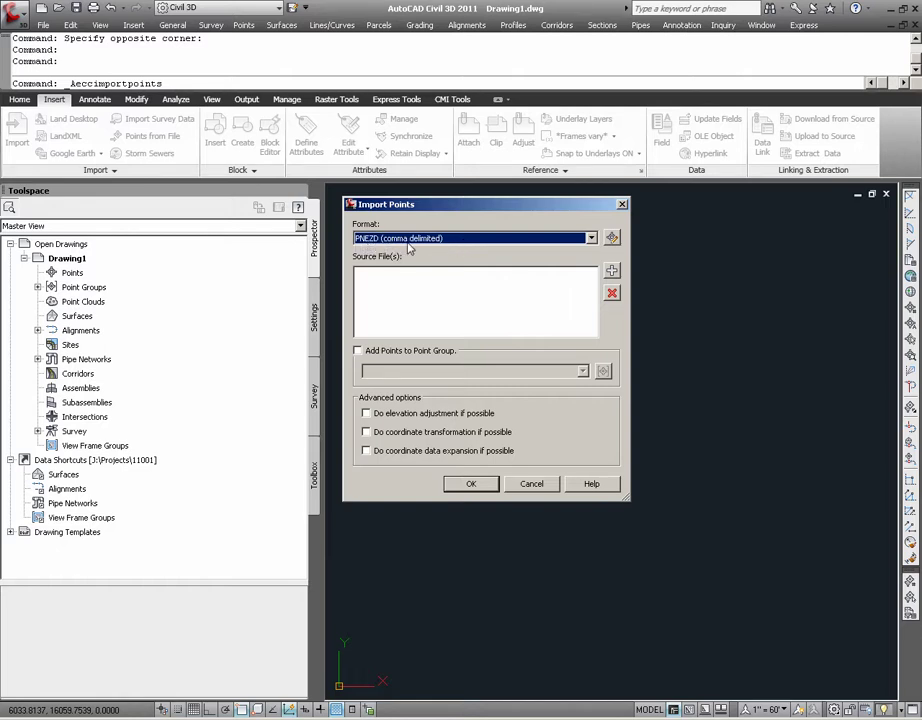
{"action": "left_click", "coordinate": [591, 239]}
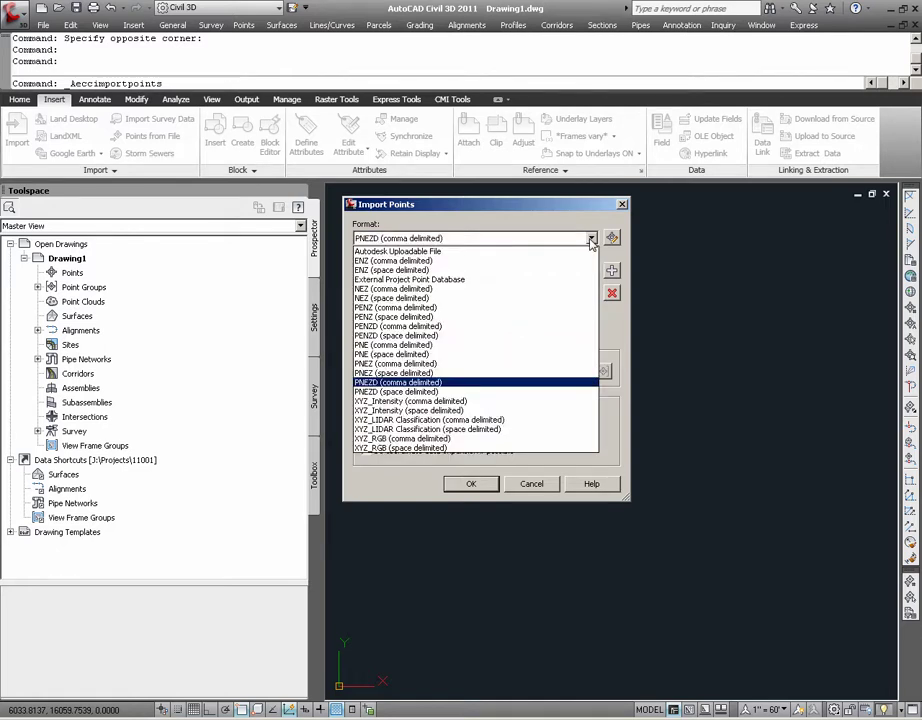
{"action": "left_click", "coordinate": [591, 240]}
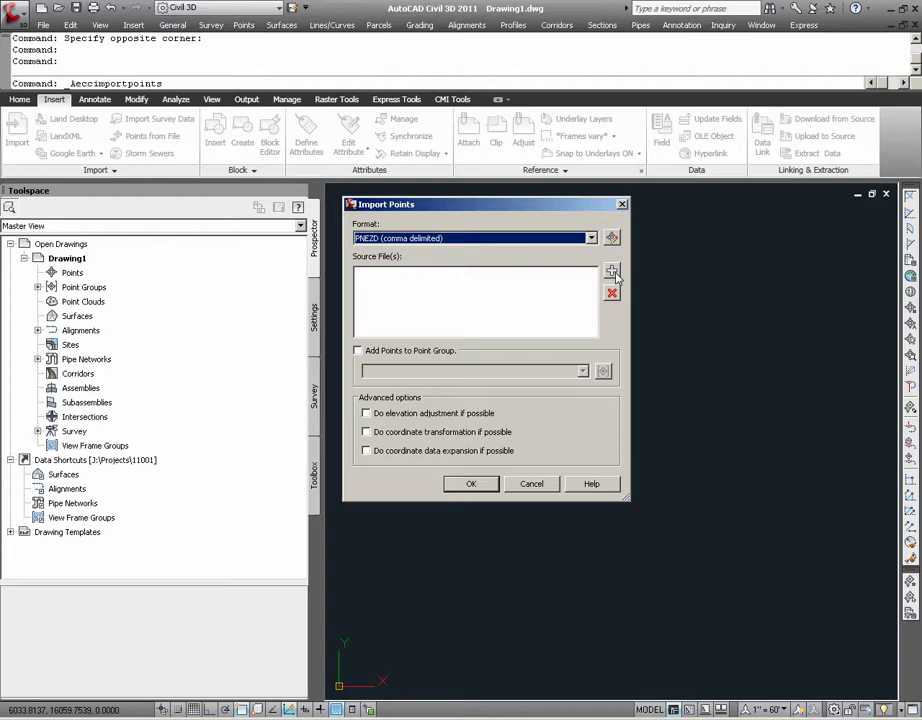
{"action": "left_click", "coordinate": [612, 272]}
{"action": "left_click", "coordinate": [389, 264]}
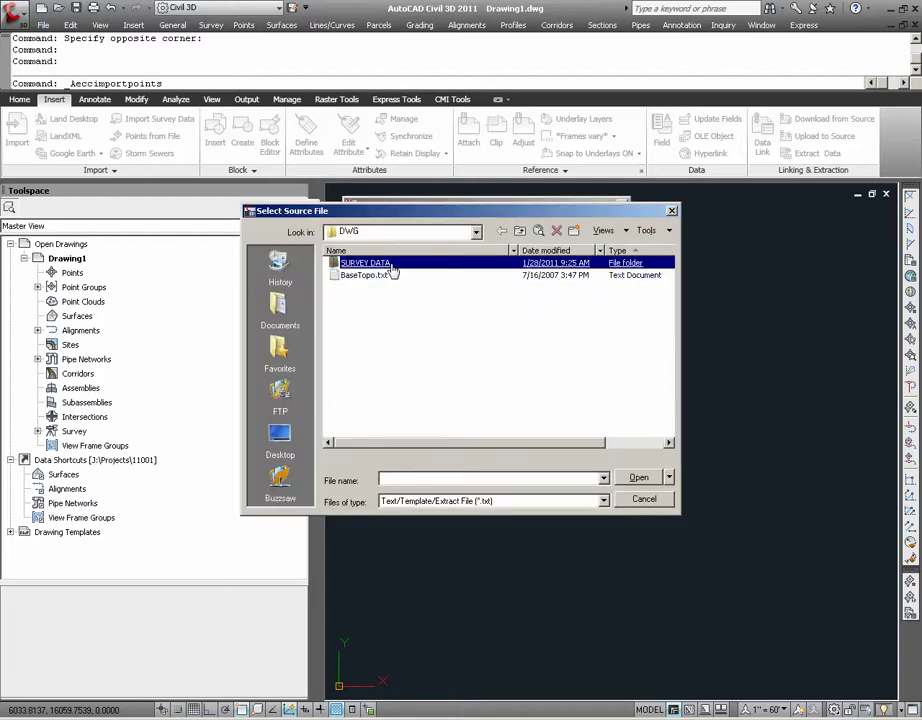
{"action": "double_click", "coordinate": [389, 264]}
{"action": "double_click", "coordinate": [354, 264]}
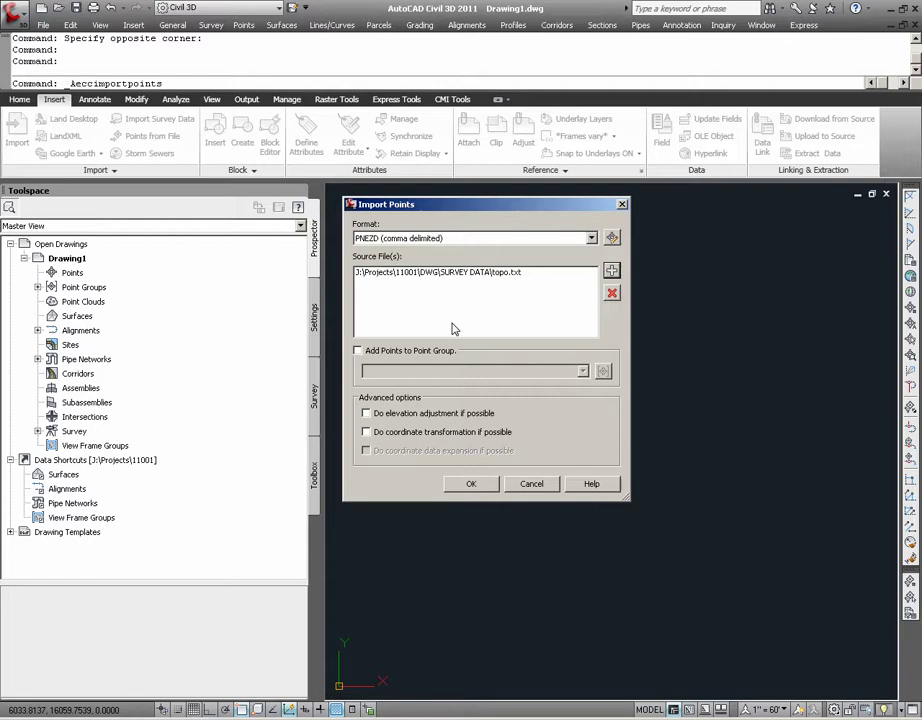
Assign the imported points to a new point group named "2011-01-01 UI TOPO.TXT" and run the import
{"action": "left_click", "coordinate": [366, 351]}
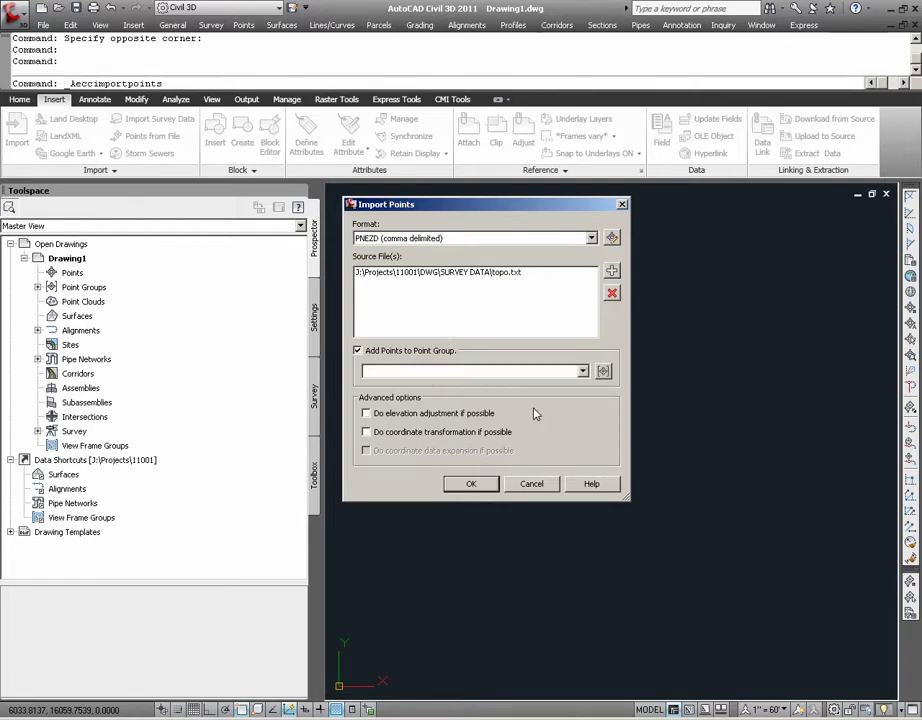
{"action": "left_click", "coordinate": [582, 372]}
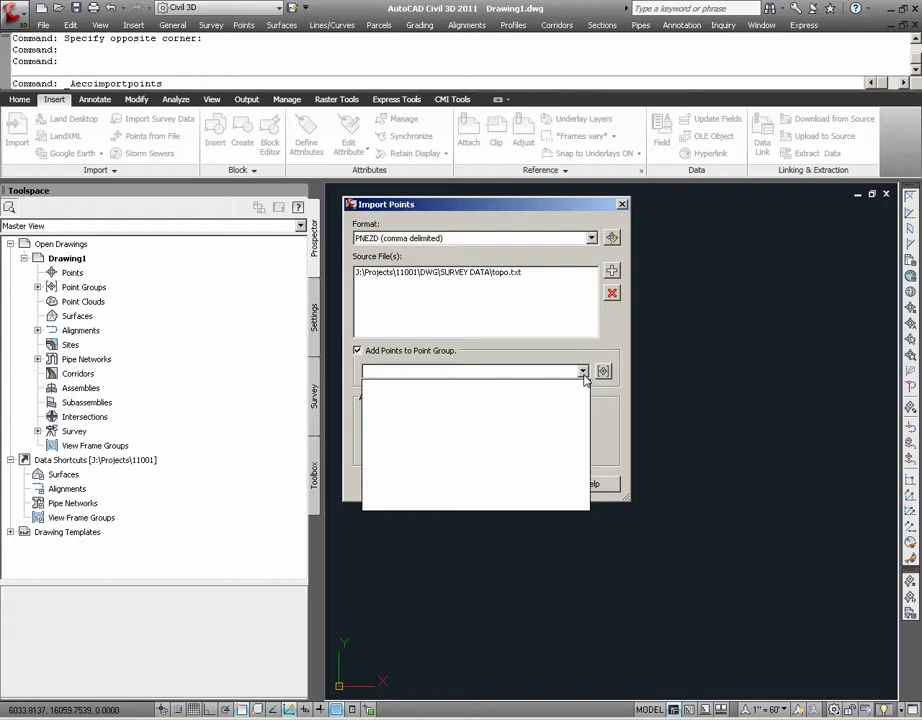
{"action": "left_click", "coordinate": [584, 373]}
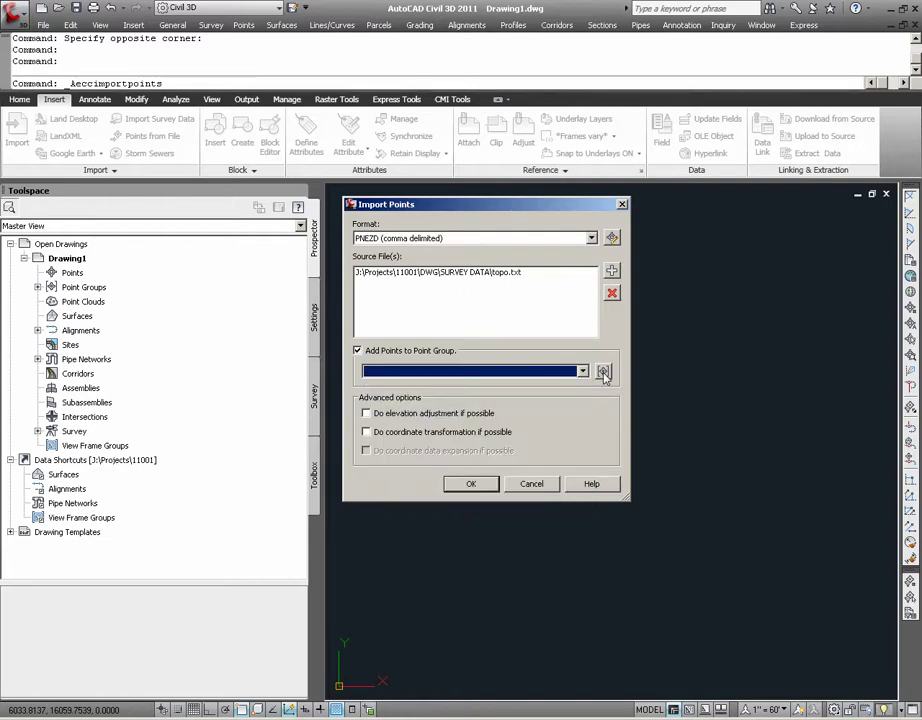
{"action": "left_click", "coordinate": [603, 372]}
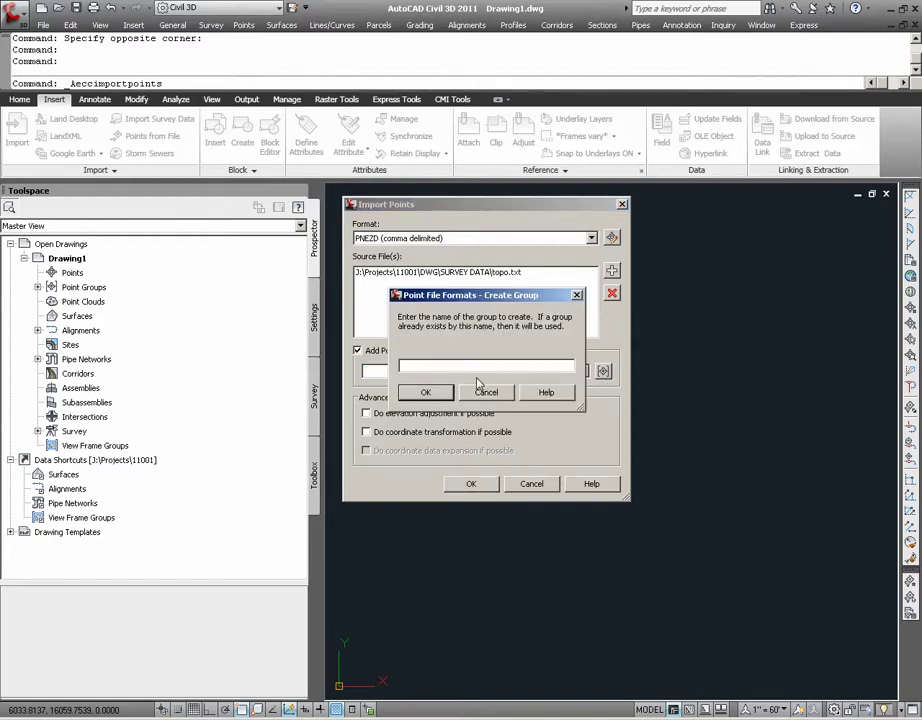
{"action": "type", "text": "2011-01-01 UI"}
{"action": "type", "text": "TOPO.TXT"}
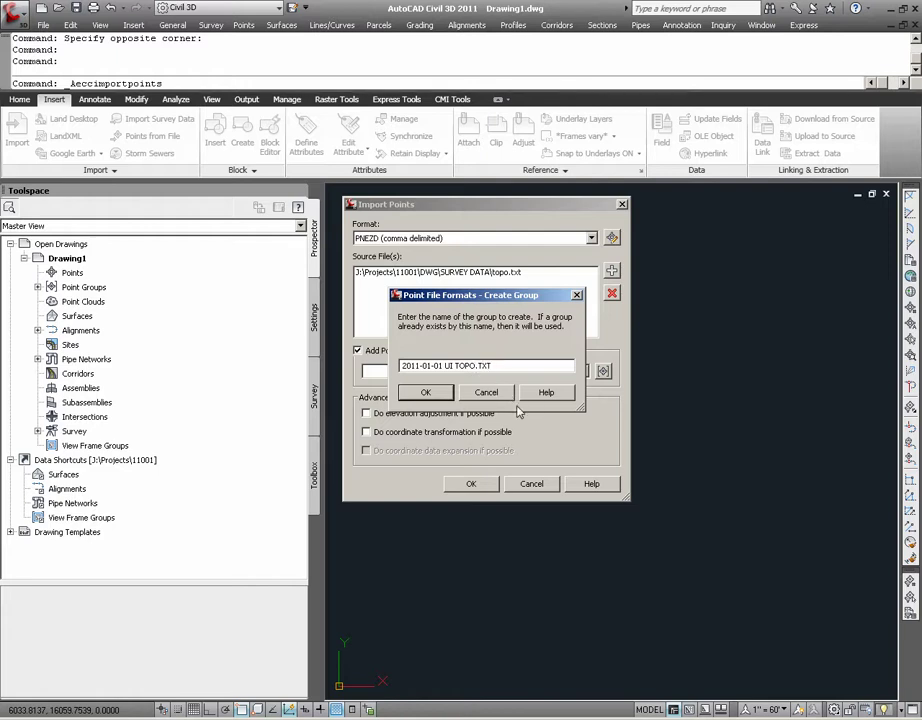
{"action": "left_click", "coordinate": [428, 394]}
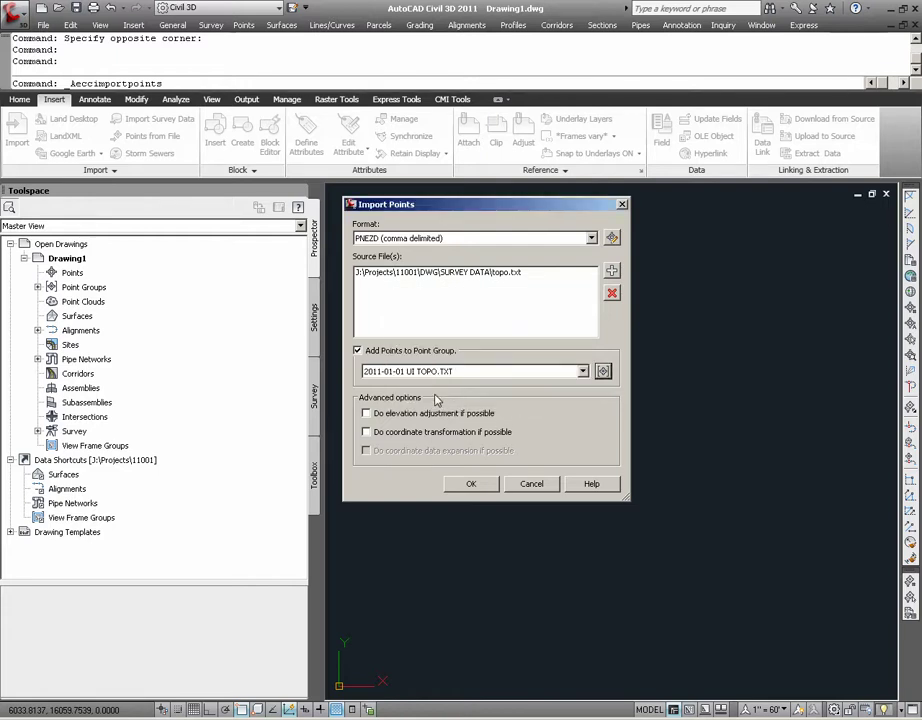
{"action": "left_click", "coordinate": [471, 484]}
Draw a rectangle enclosing survey points 9488, 9490, 9491, 6604, 6606, 6618 and 6619
{"action": "type", "text": "Z"}
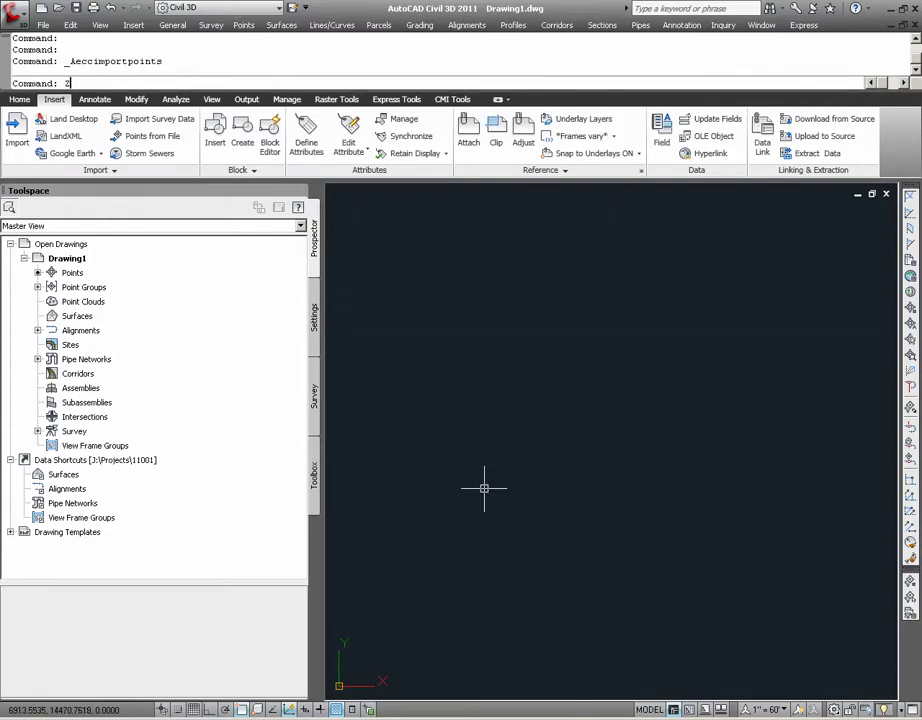
{"action": "key", "text": "Return"}
{"action": "type", "text": "E"}
{"action": "key", "text": "Return"}
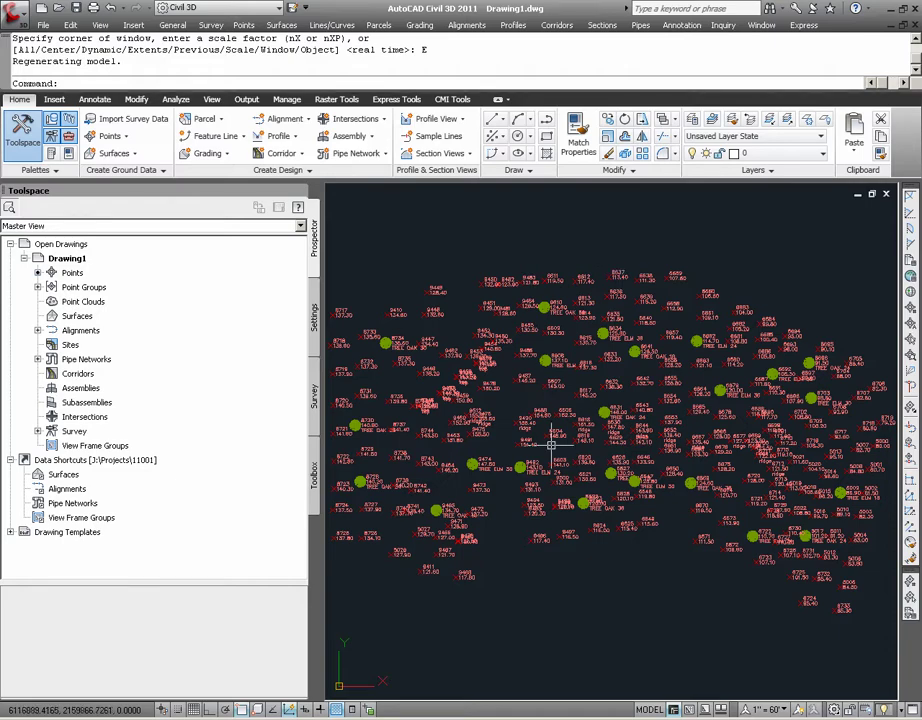
{"action": "scroll", "coordinate": [552, 445], "scroll_direction": "up", "scroll_amount": 7}
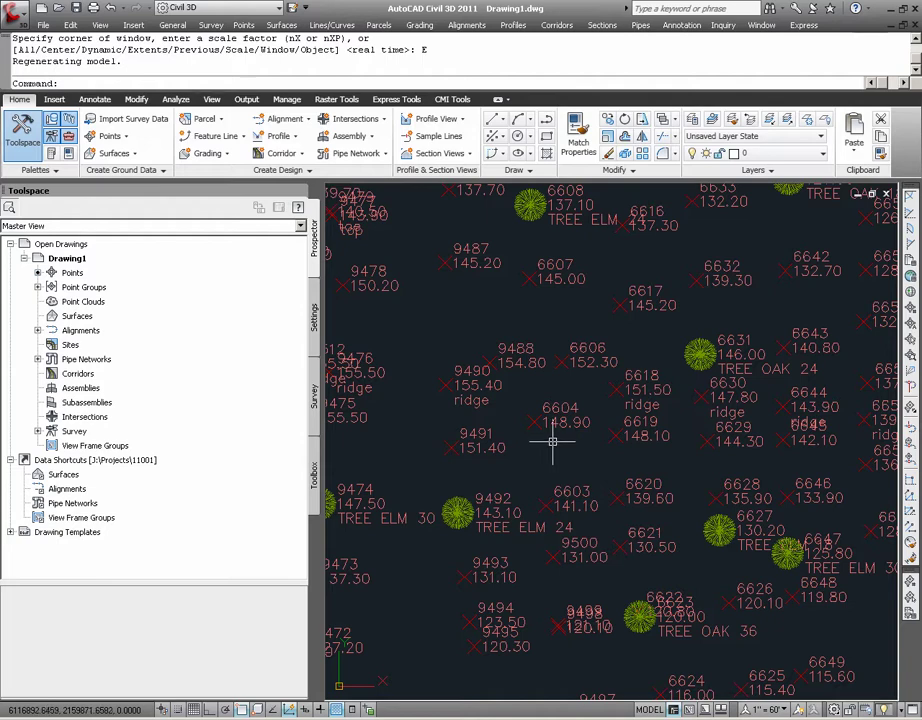
{"action": "type", "text": "REC RECTANG"}
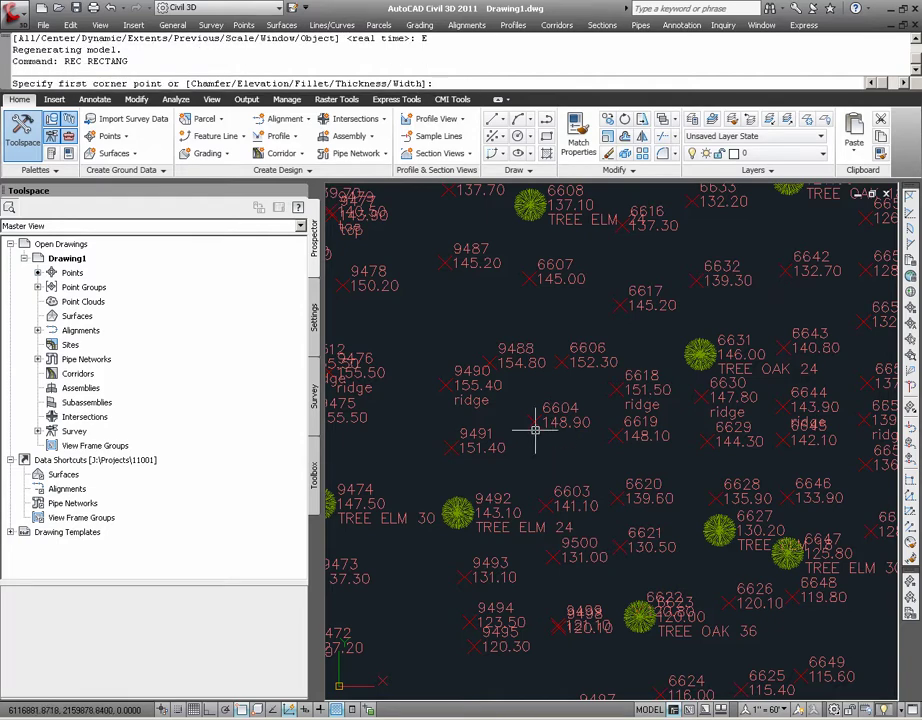
{"action": "left_click", "coordinate": [412, 306]}
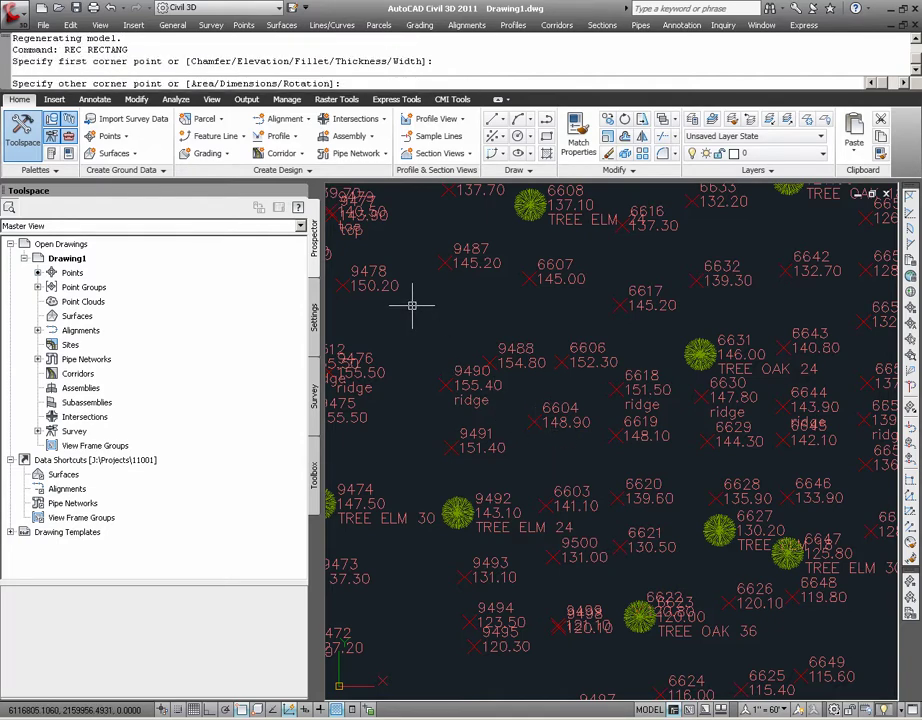
{"action": "left_click", "coordinate": [668, 468]}
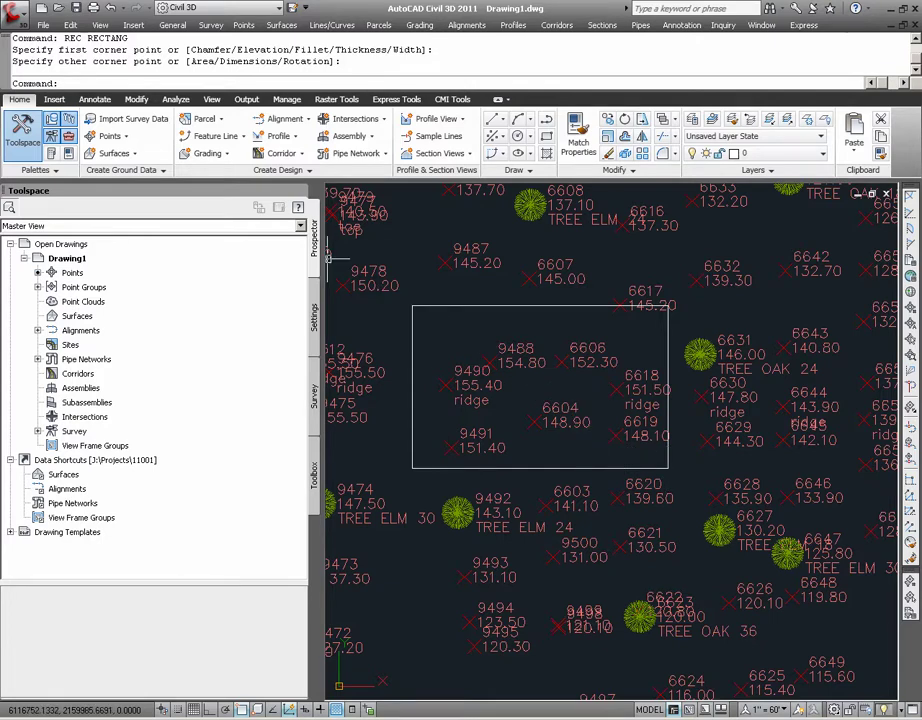
Start manual point creation with Prompt For Elevations set to Automatic and a default elevation of 155'
{"action": "left_click", "coordinate": [125, 141]}
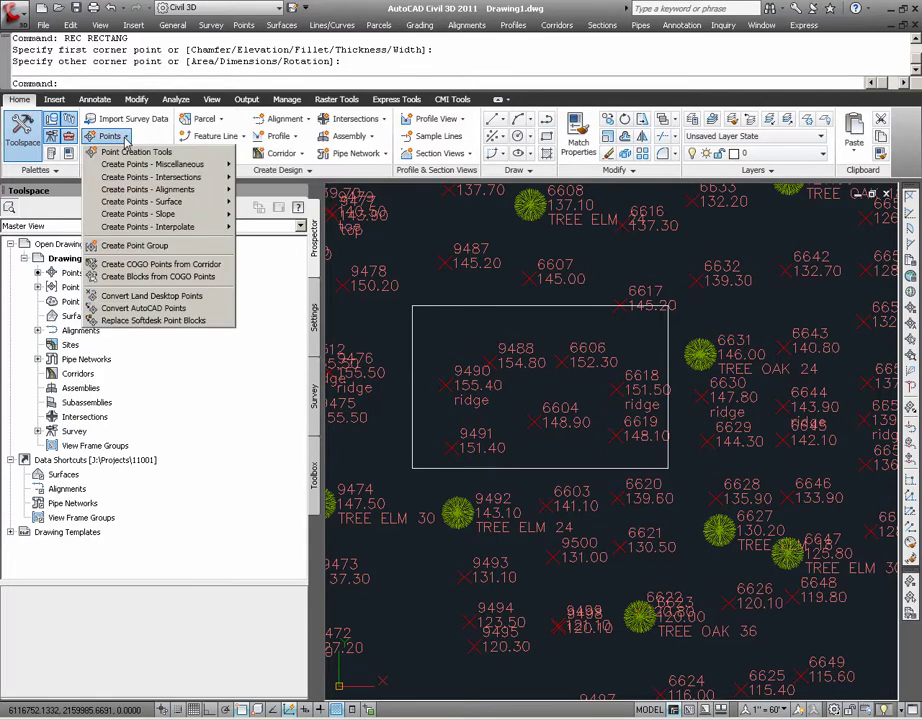
{"action": "mouse_move", "coordinate": [131, 166]}
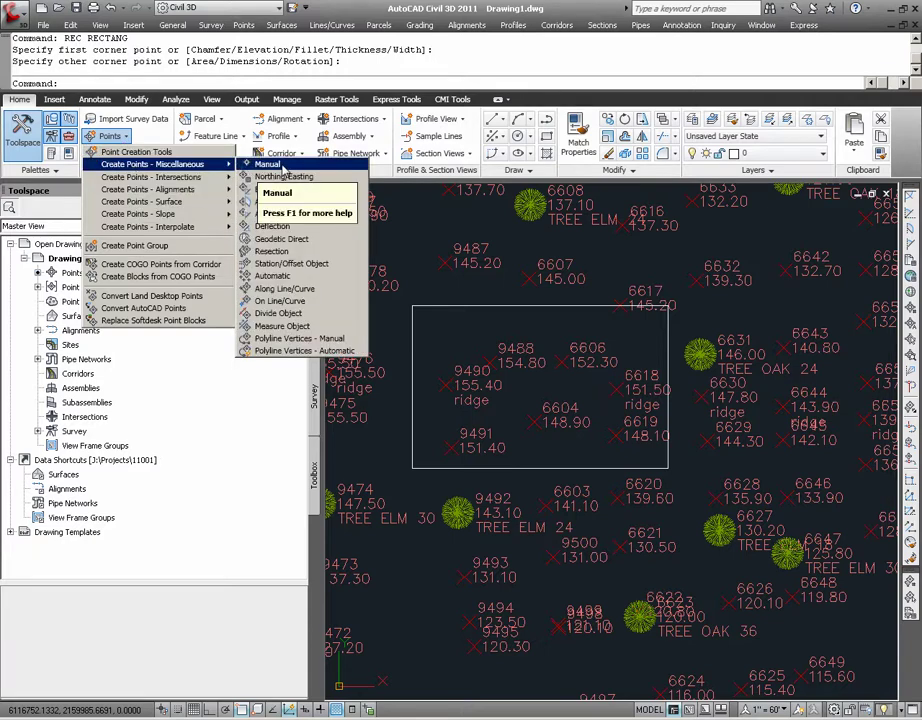
{"action": "left_click", "coordinate": [282, 169]}
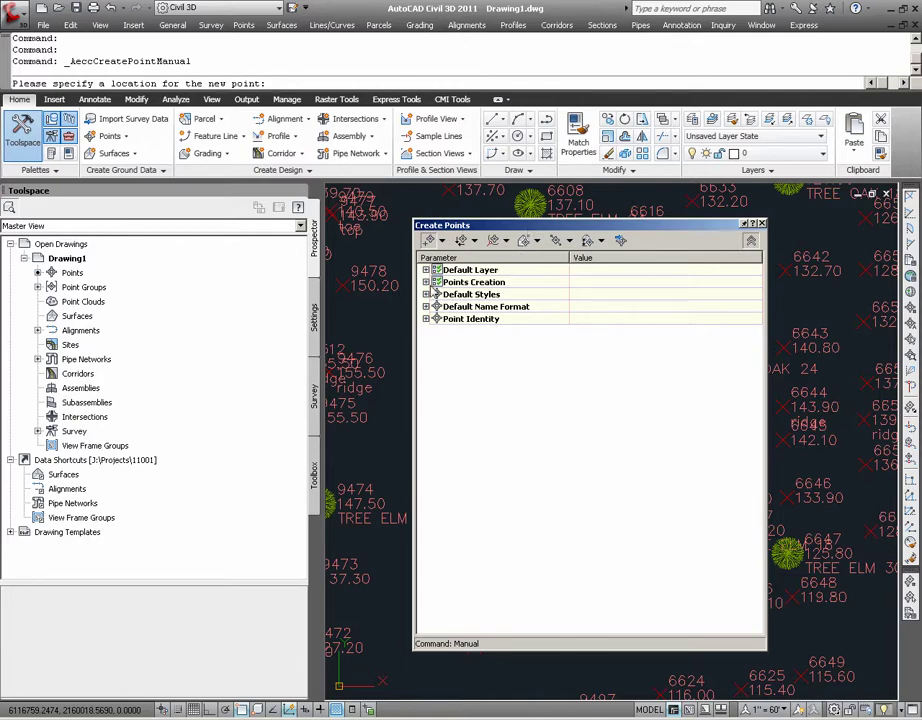
{"action": "left_click", "coordinate": [426, 283]}
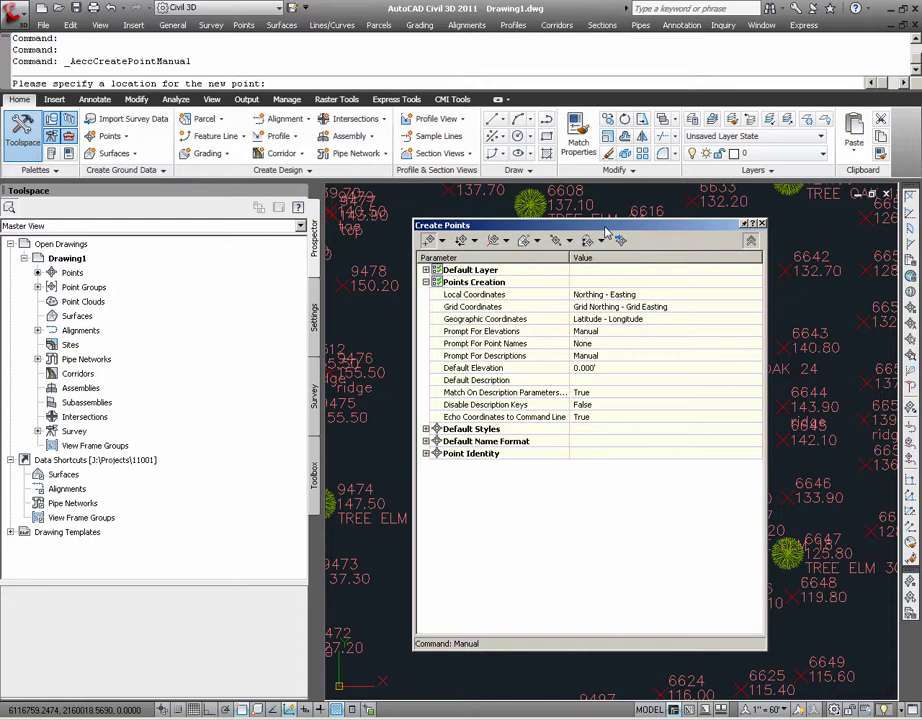
{"action": "left_click_drag", "start_coordinate": [605, 232], "coordinate": [286, 254]}
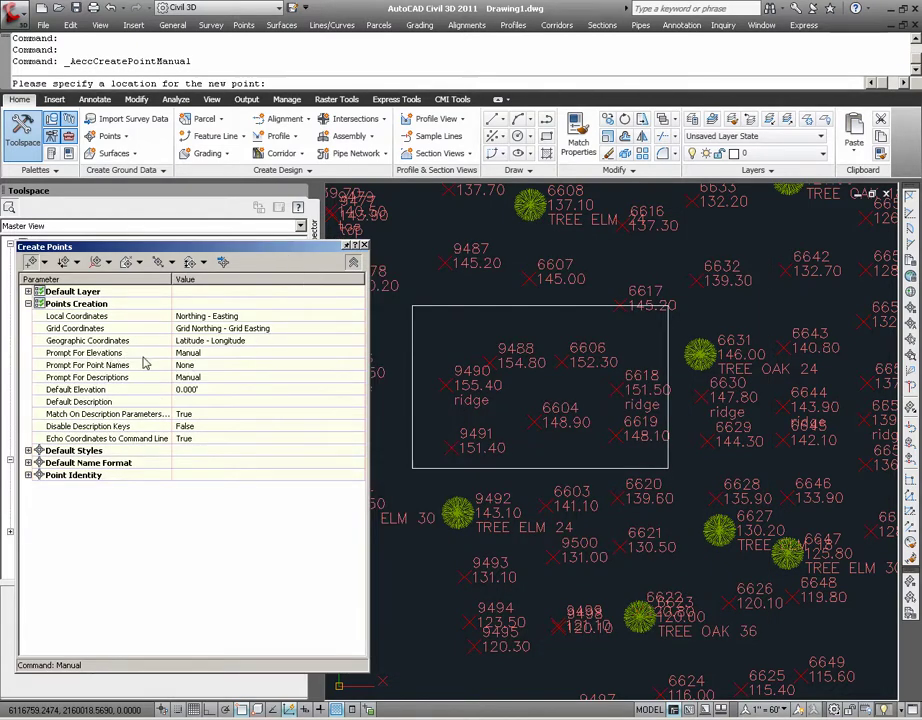
{"action": "left_click", "coordinate": [237, 354]}
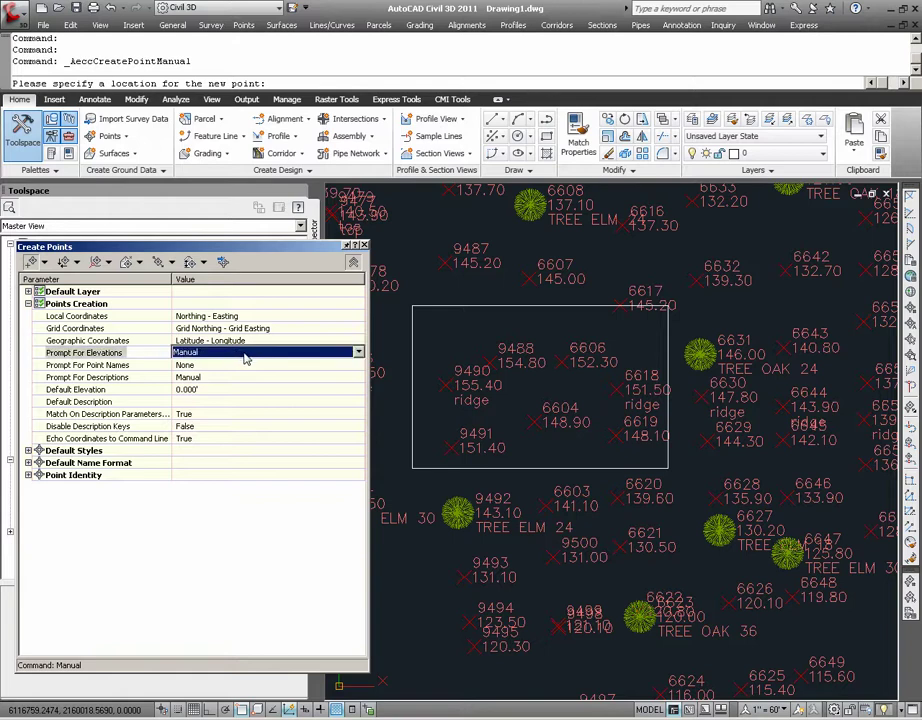
{"action": "left_click", "coordinate": [240, 357]}
{"action": "left_click", "coordinate": [239, 366]}
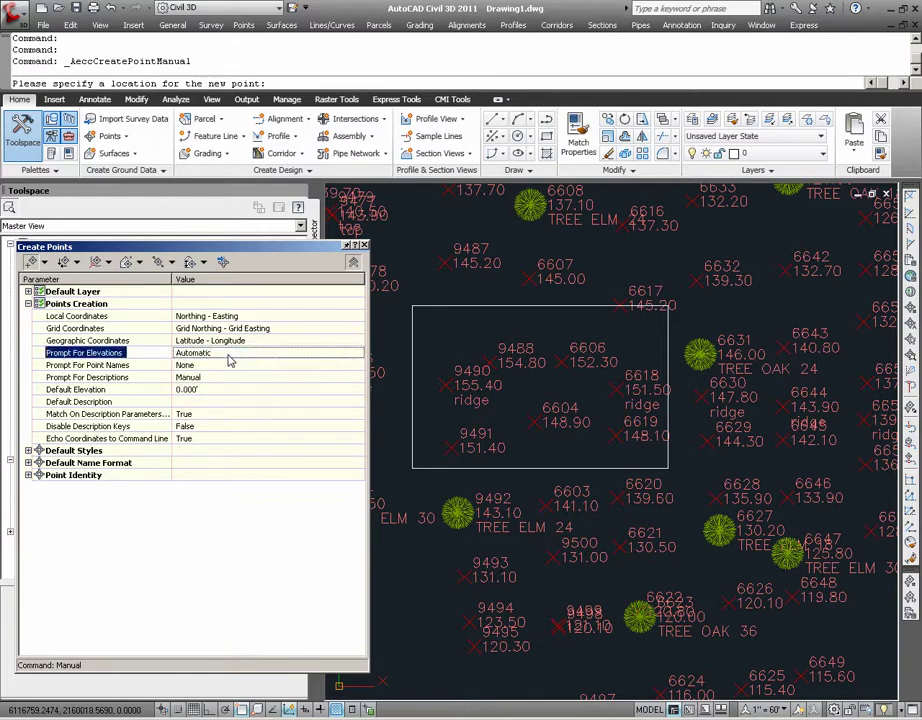
{"action": "left_click", "coordinate": [208, 388]}
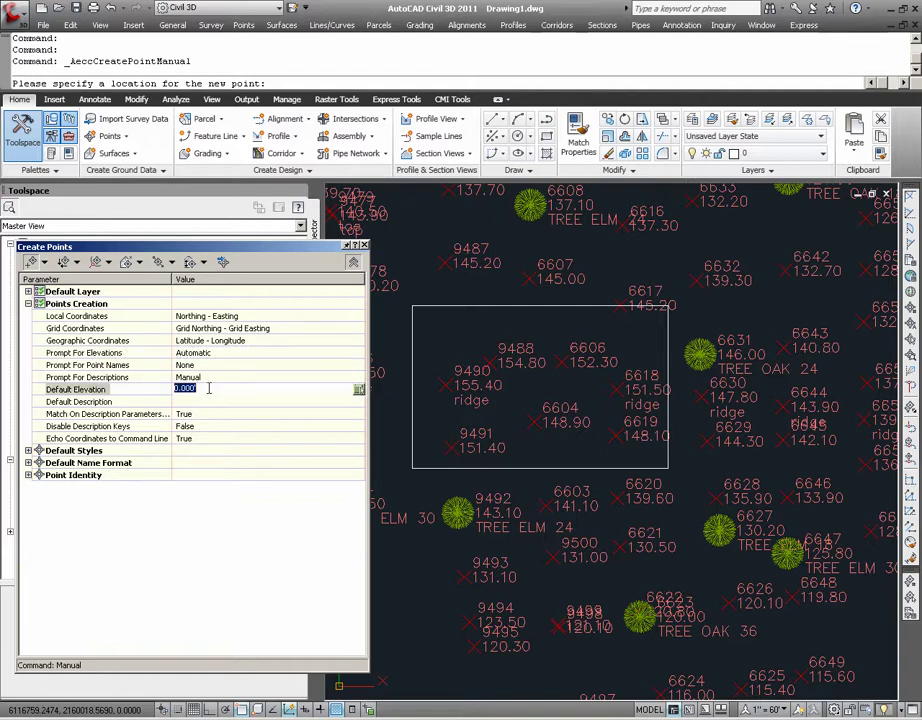
{"action": "type", "text": "155"}
{"action": "key", "text": "Return"}
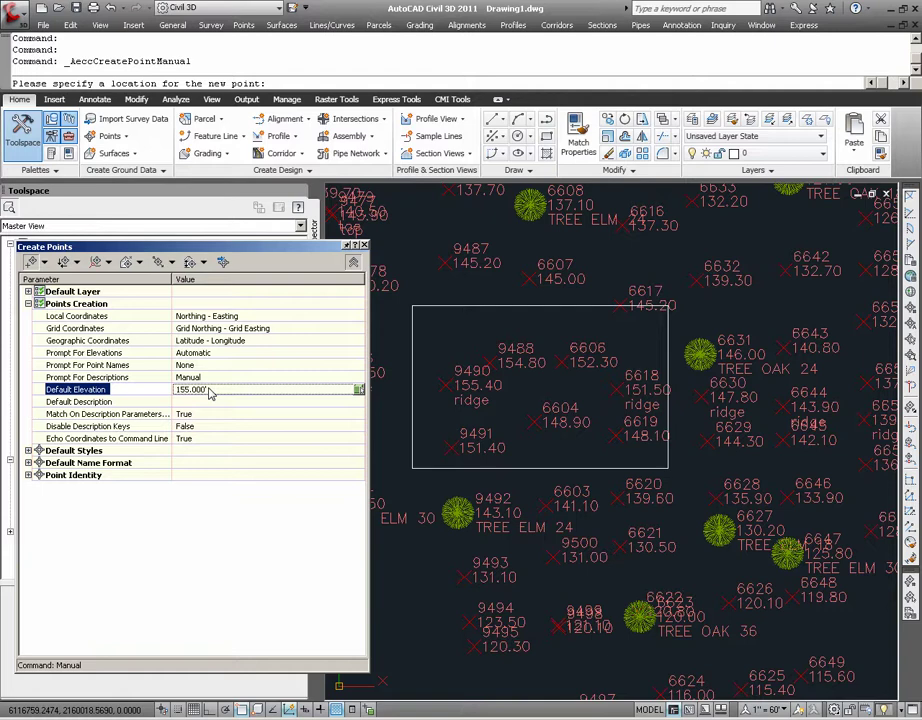
Set Prompt For Descriptions to Automatic and enter PAD as the default description for new points
{"action": "left_click", "coordinate": [218, 378]}
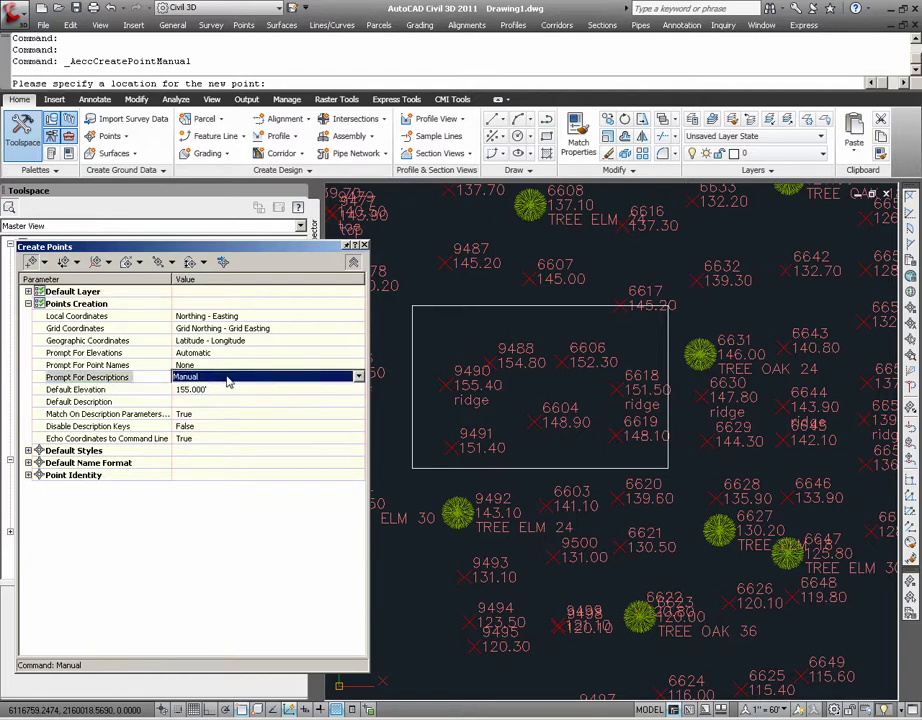
{"action": "left_click", "coordinate": [222, 377]}
{"action": "left_click", "coordinate": [218, 391]}
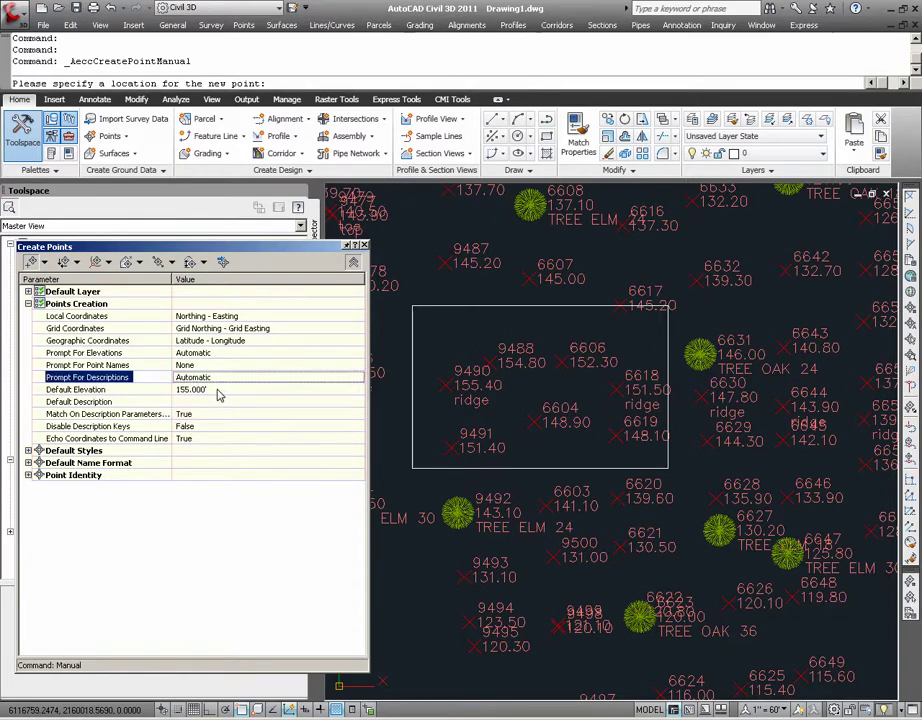
{"action": "left_click", "coordinate": [220, 401]}
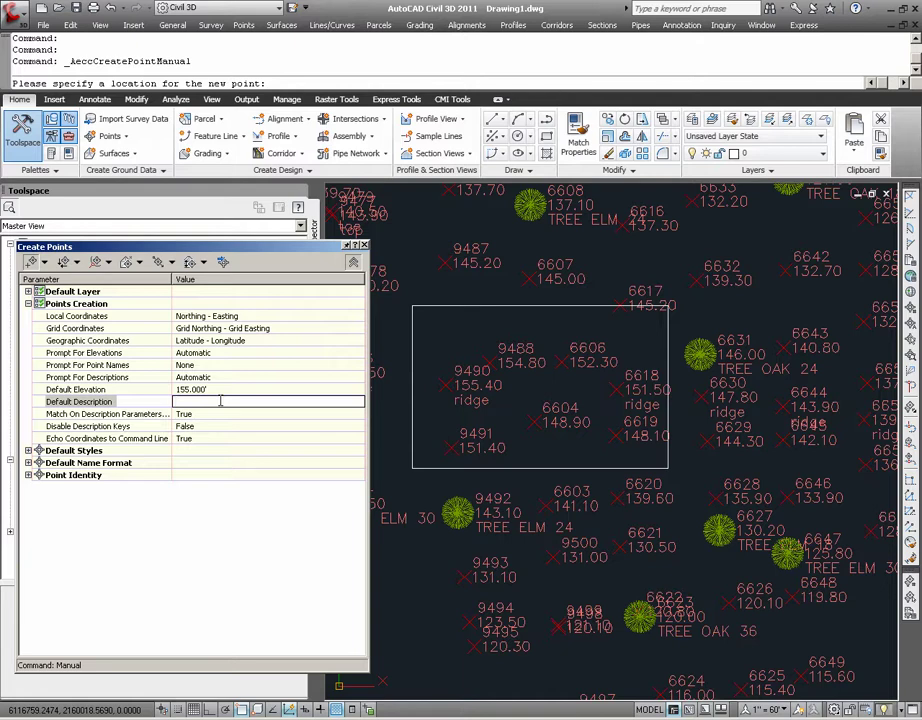
{"action": "type", "text": "PAD"}
{"action": "key", "text": "Return"}
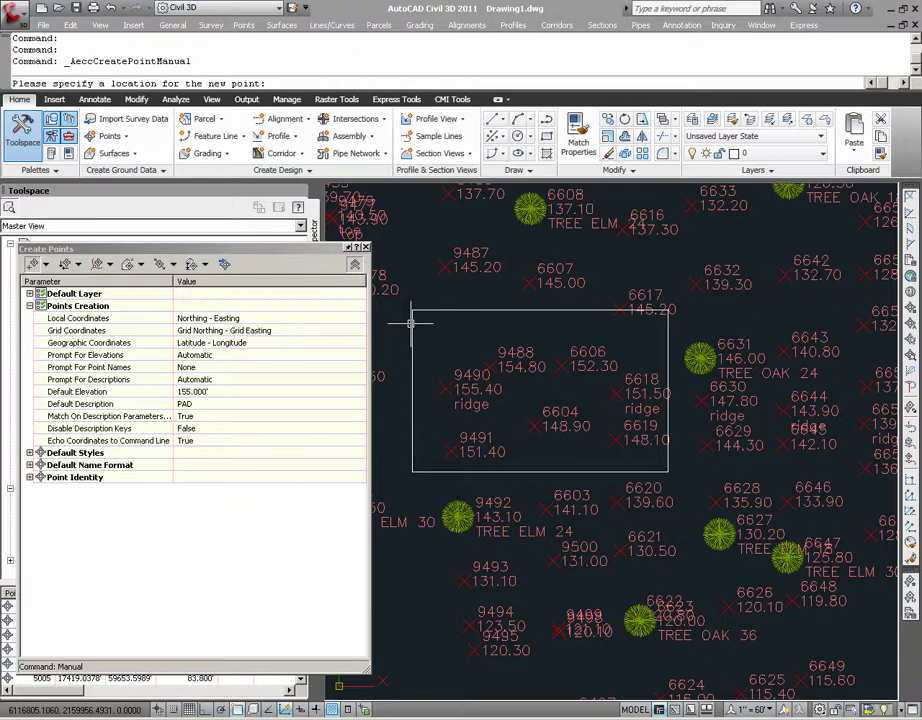
Place a PAD point on each of the rectangle's four corners, end manual point creation and close the point creation tools
{"action": "left_click", "coordinate": [419, 312]}
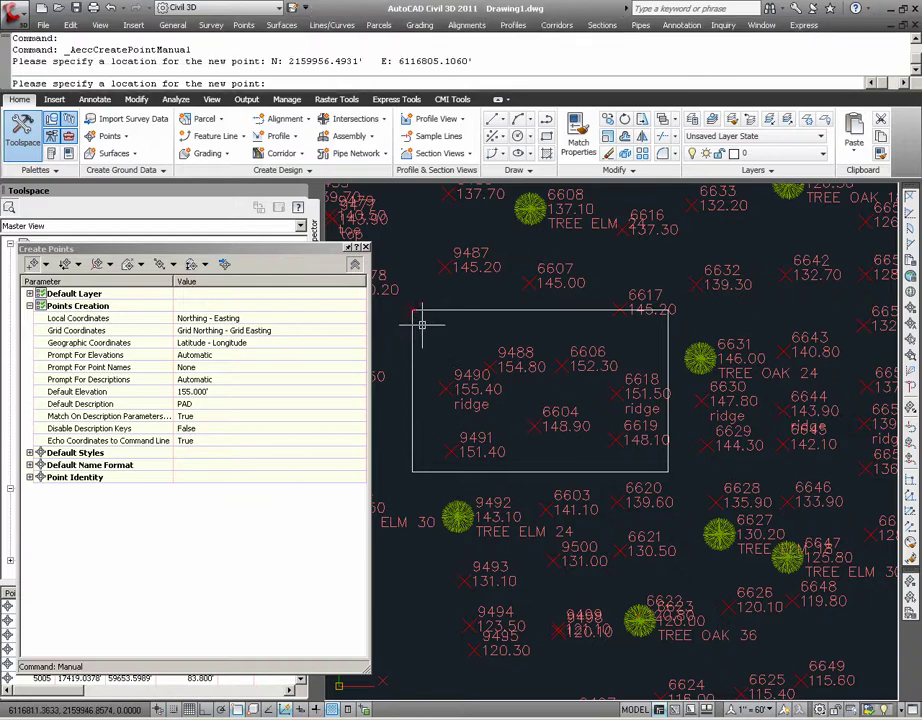
{"action": "left_click", "coordinate": [413, 471]}
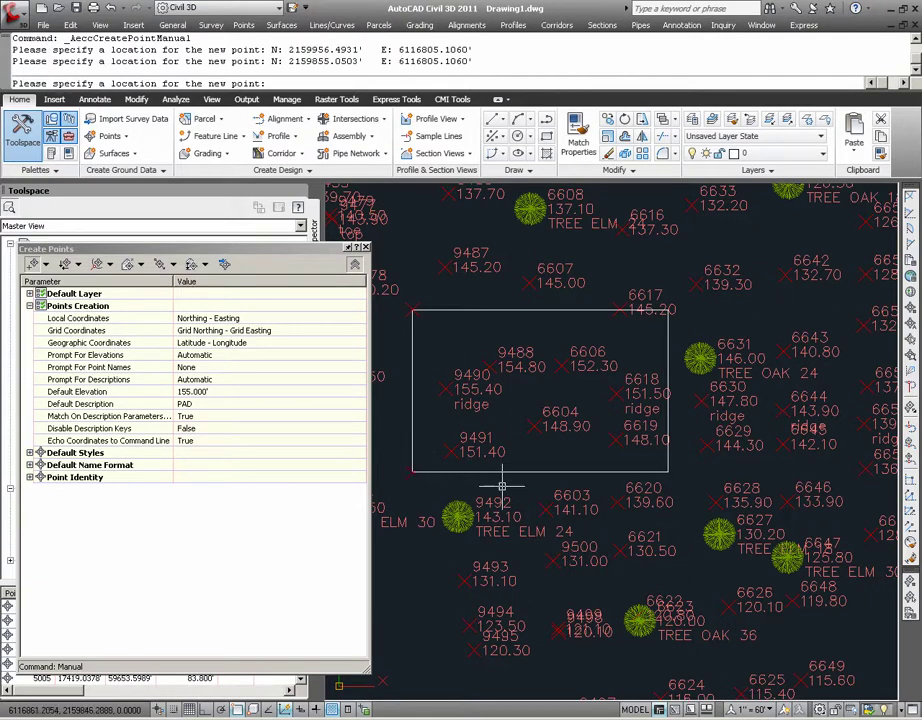
{"action": "left_click", "coordinate": [666, 472]}
{"action": "left_click", "coordinate": [667, 312]}
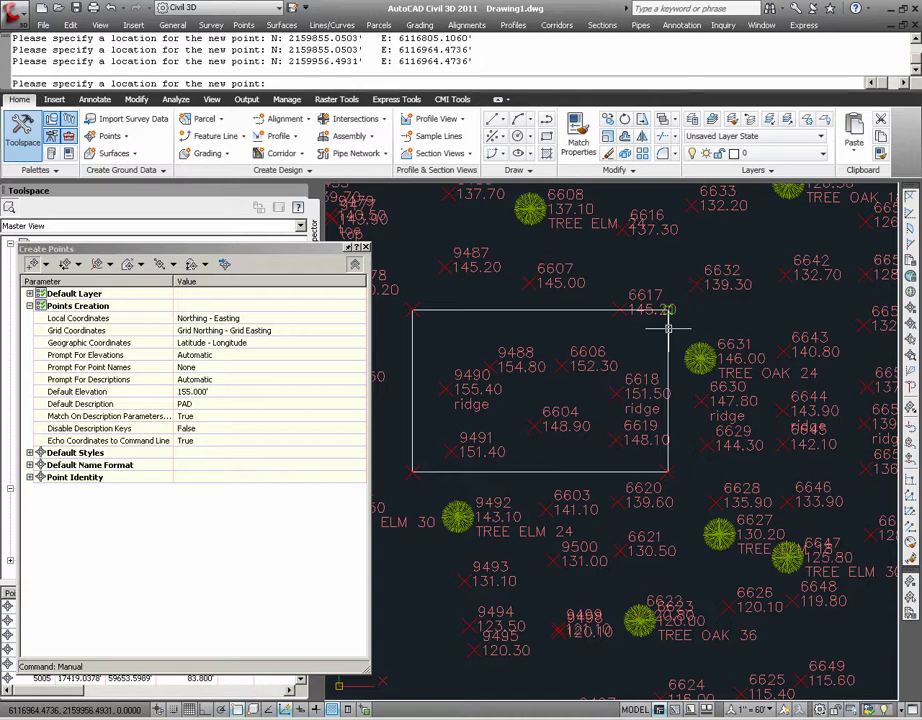
{"action": "key", "text": "Escape"}
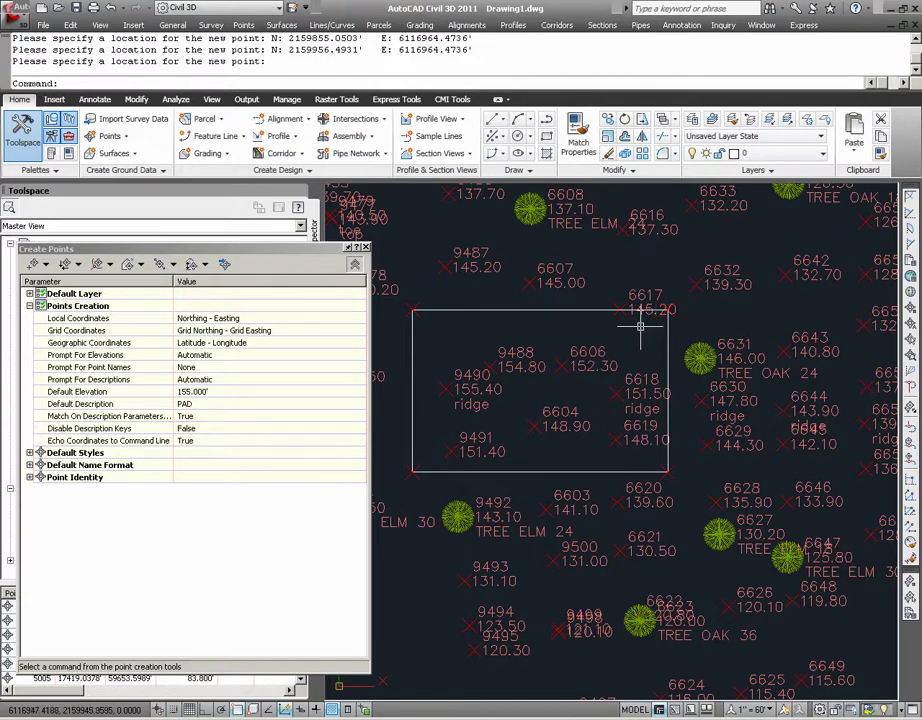
{"action": "left_click", "coordinate": [365, 248]}
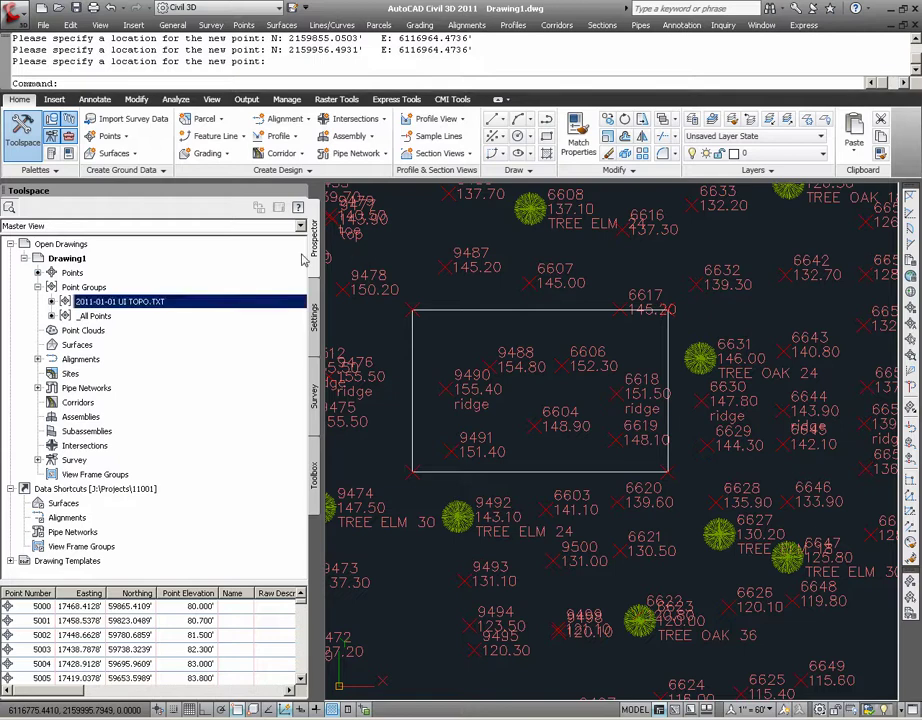
Start a new point group named GRADING with the point label style Elevation and Description
{"action": "left_click", "coordinate": [100, 289]}
{"action": "right_click", "coordinate": [103, 292]}
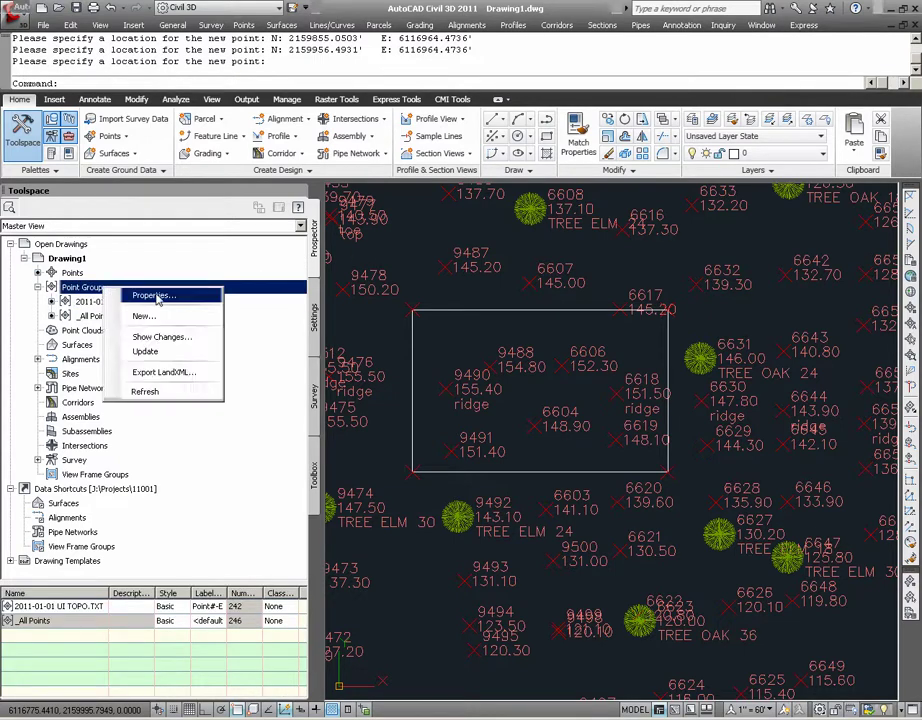
{"action": "left_click", "coordinate": [145, 316]}
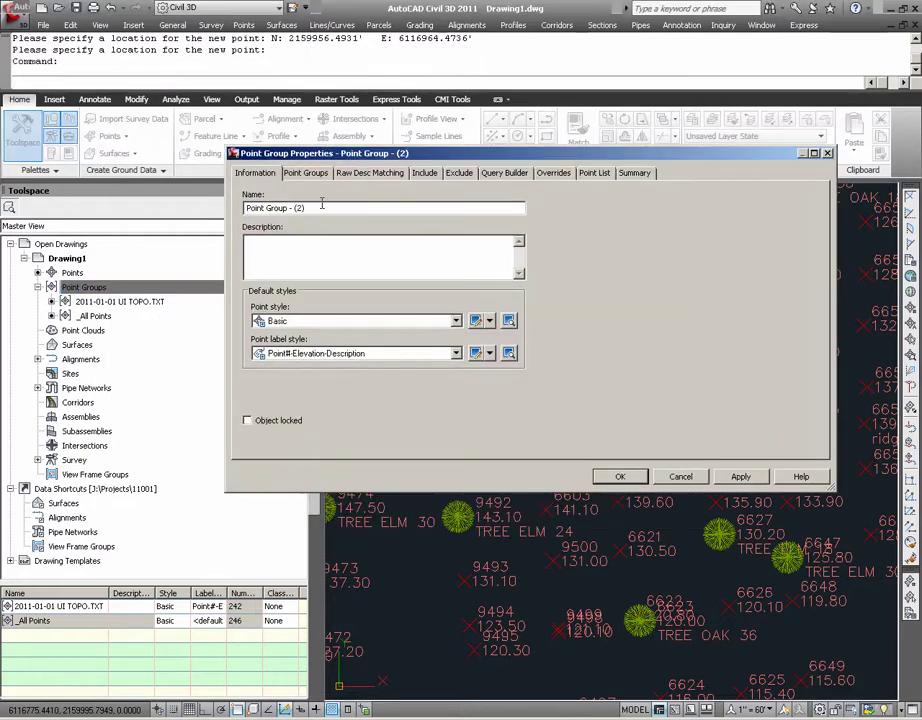
{"action": "left_click_drag", "start_coordinate": [306, 207], "coordinate": [181, 197]}
{"action": "type", "text": "GRADING"}
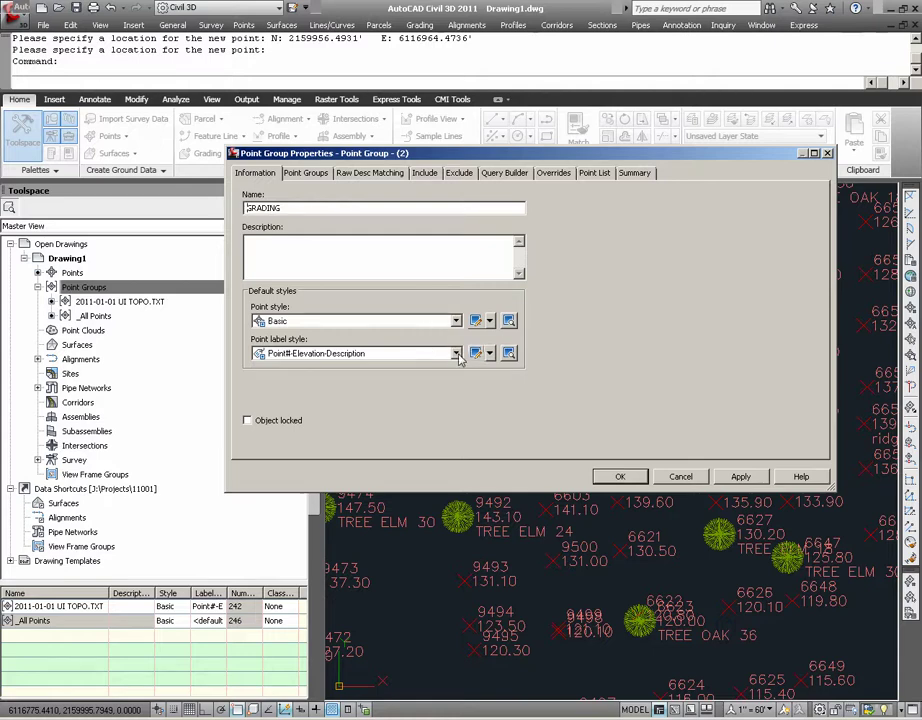
{"action": "left_click", "coordinate": [456, 354]}
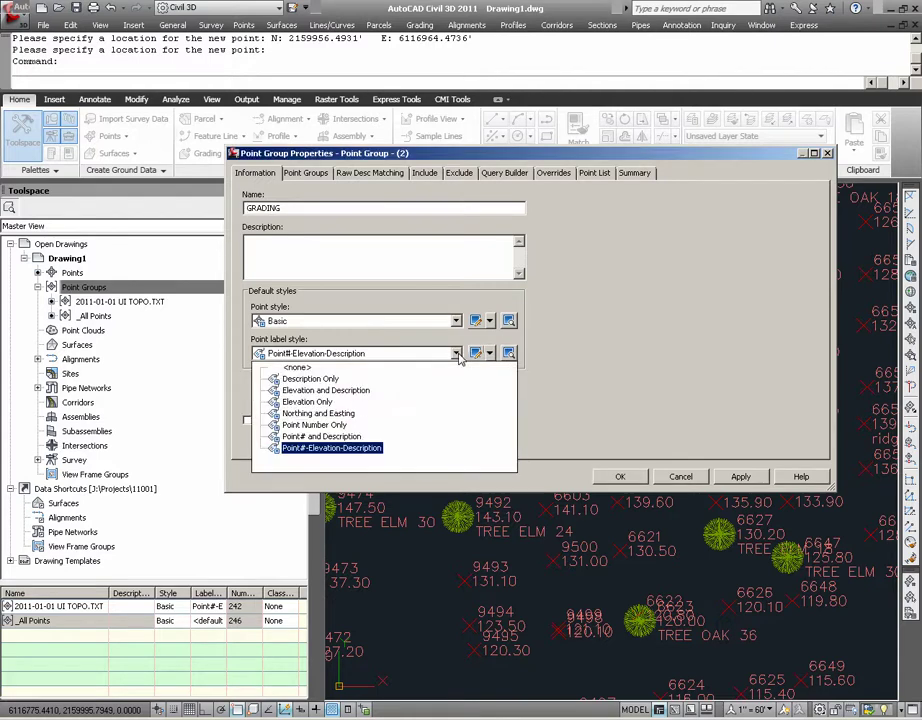
{"action": "left_click", "coordinate": [333, 391]}
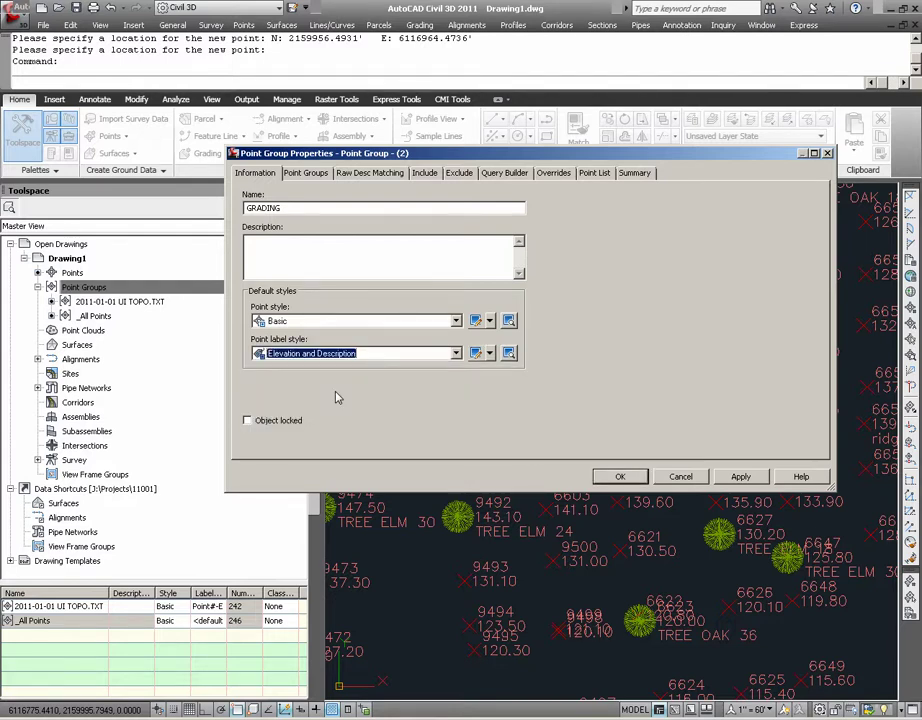
Include the four PAD corner points in the GRADING group by number, selecting them in the drawing, and create the group
{"action": "left_click", "coordinate": [425, 174]}
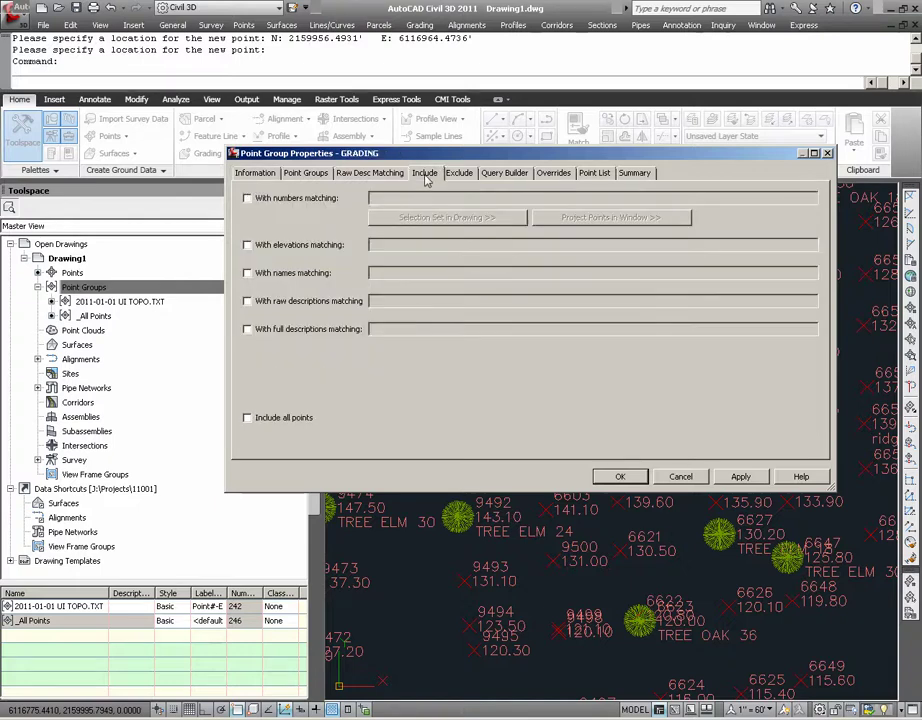
{"action": "left_click", "coordinate": [285, 200]}
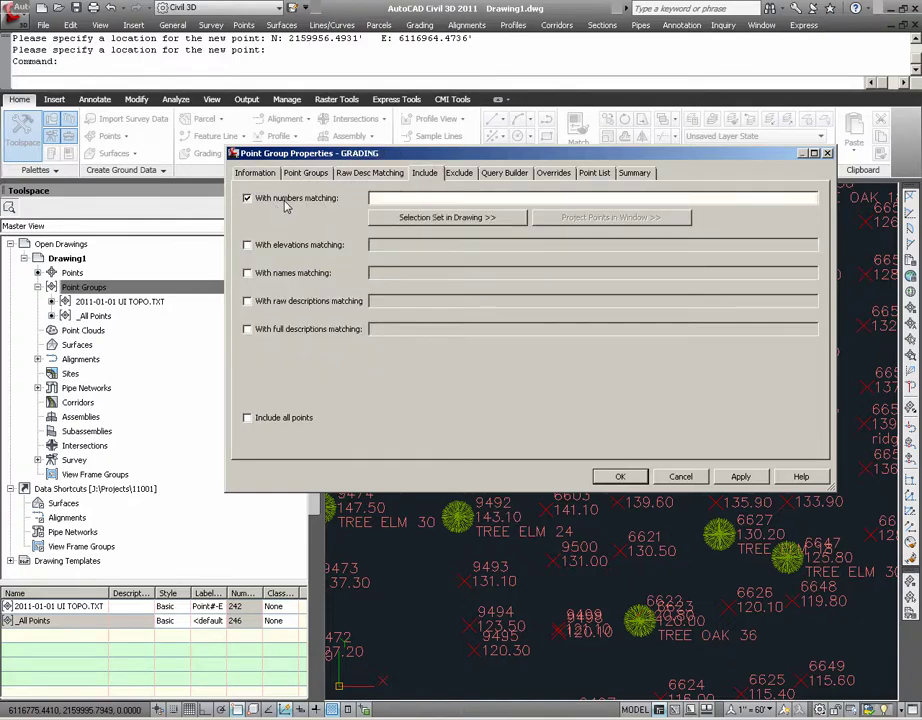
{"action": "left_click", "coordinate": [432, 220]}
{"action": "left_click", "coordinate": [412, 340]}
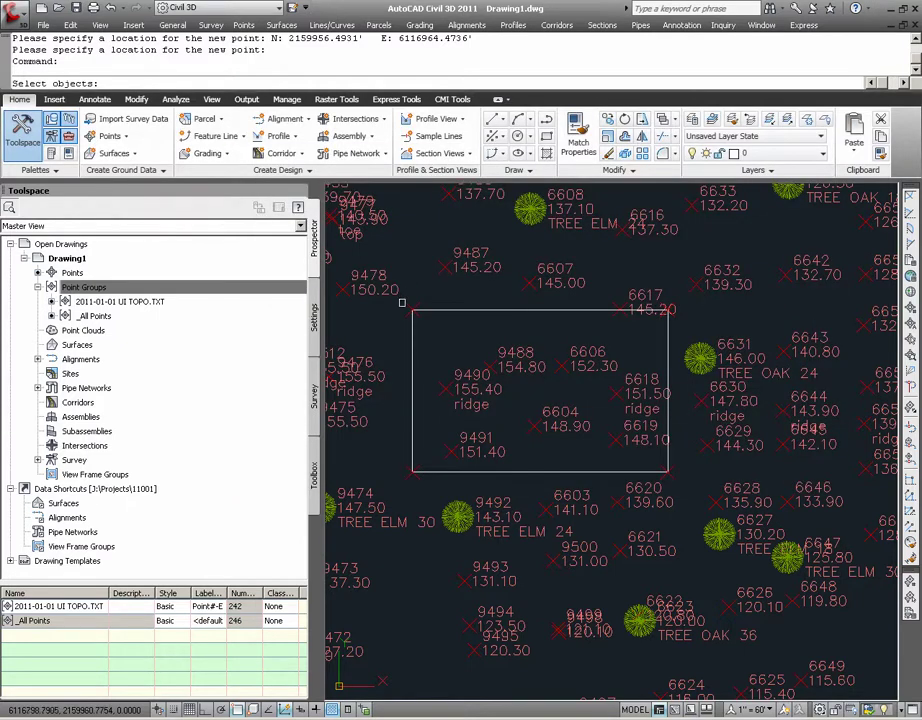
{"action": "left_click", "coordinate": [407, 467]}
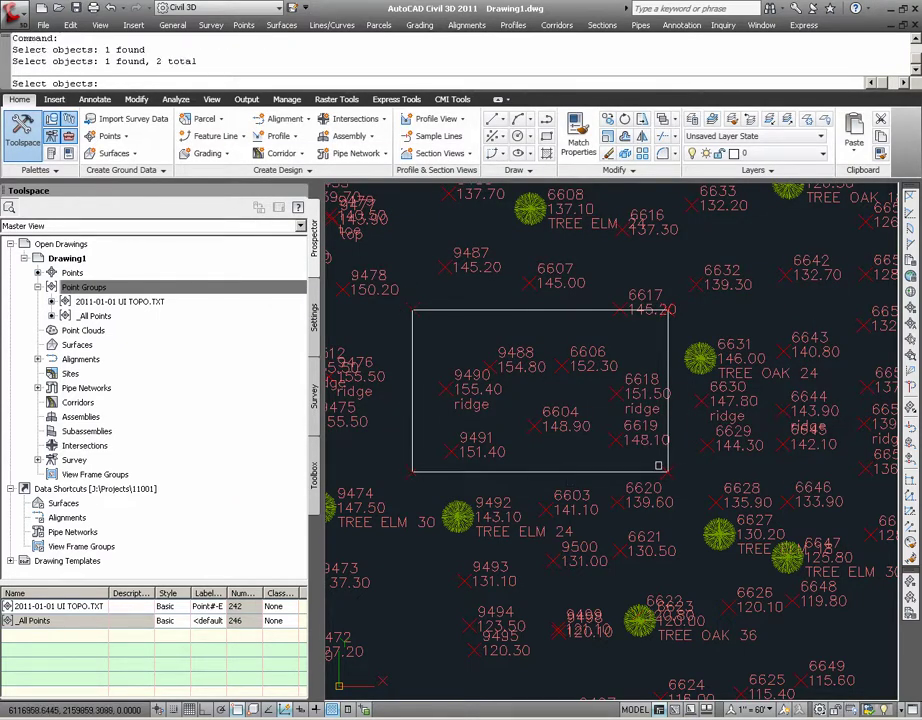
{"action": "left_click", "coordinate": [663, 362]}
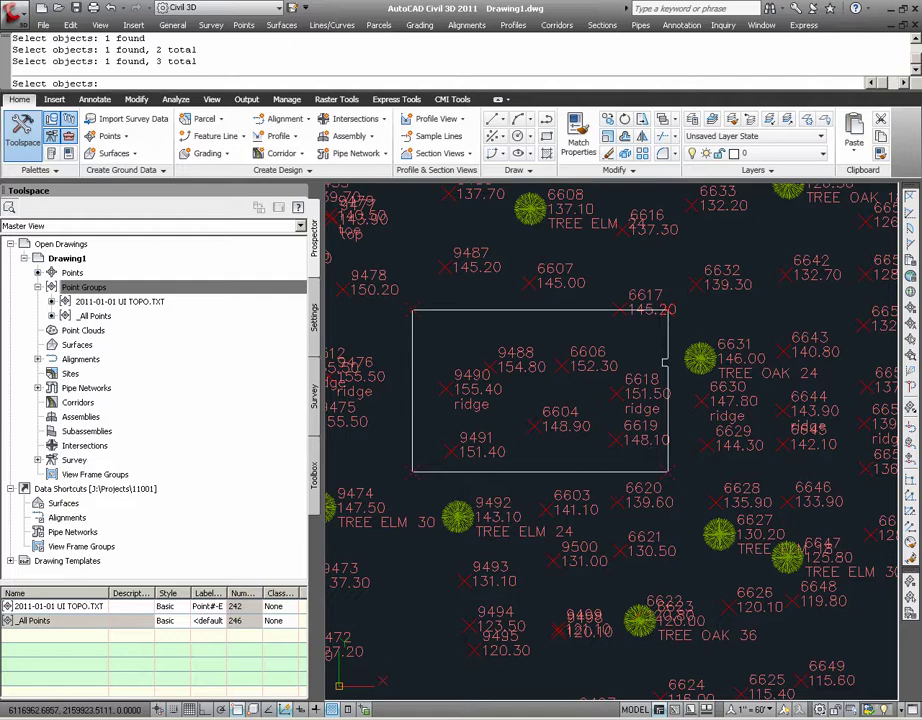
{"action": "left_click", "coordinate": [672, 318]}
{"action": "key", "text": "Return"}
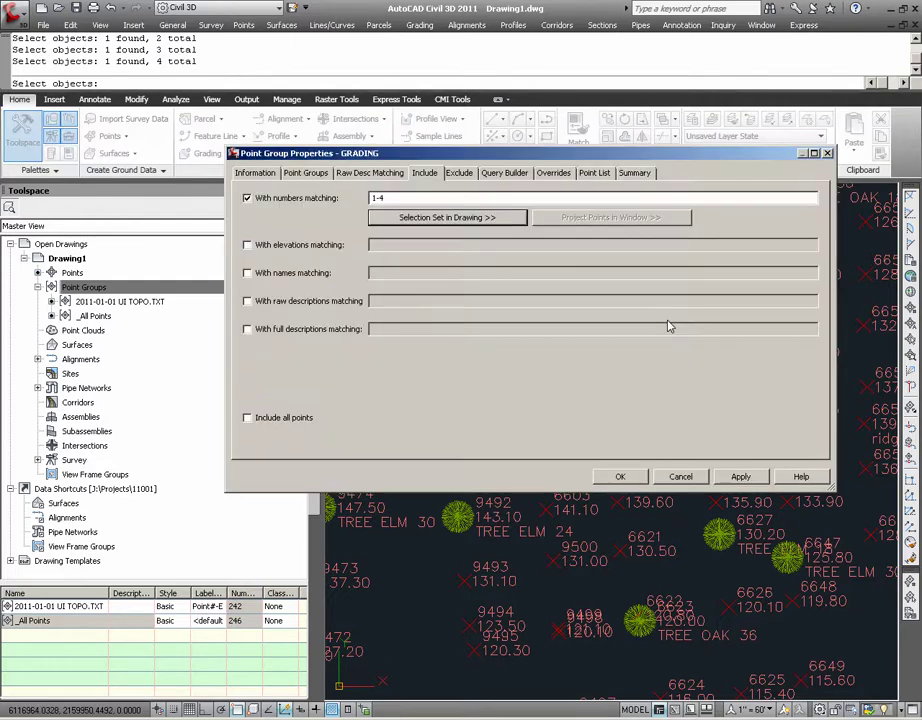
{"action": "left_click", "coordinate": [740, 477]}
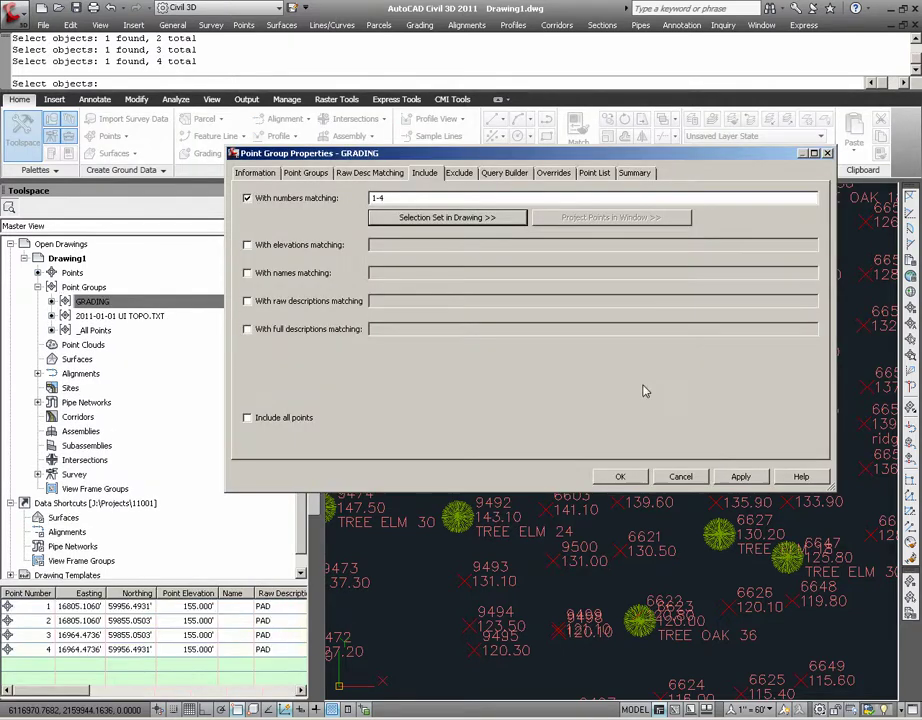
{"action": "left_click", "coordinate": [617, 477]}
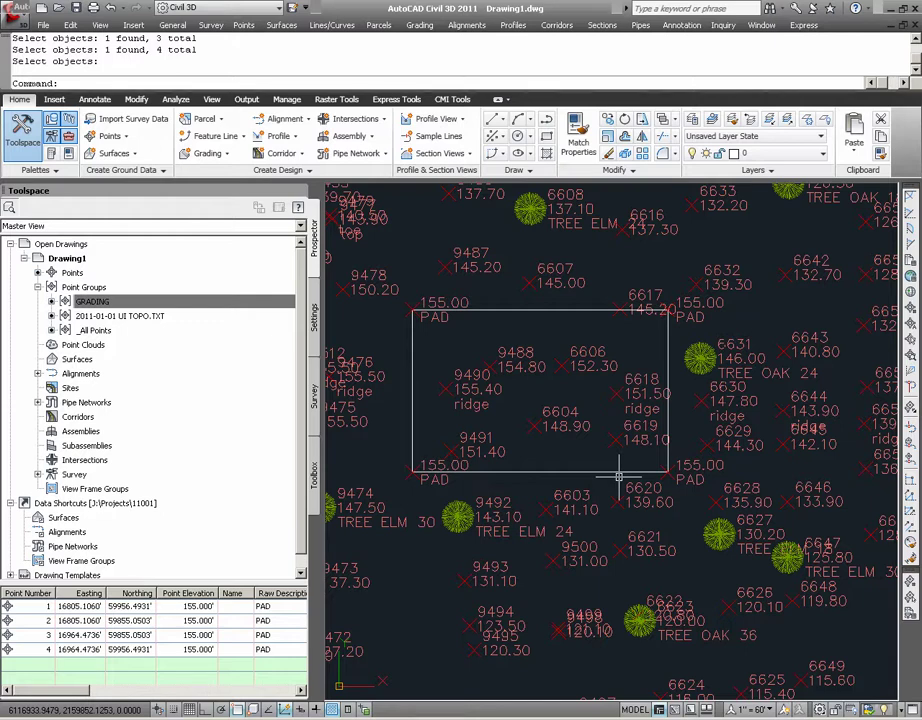
Examine the four PAD points and their labels up close at the rectangle's corners, and return to the full drawing extents
{"action": "type", "text": "z"}
{"action": "key", "text": "Return"}
{"action": "left_click", "coordinate": [743, 515]}
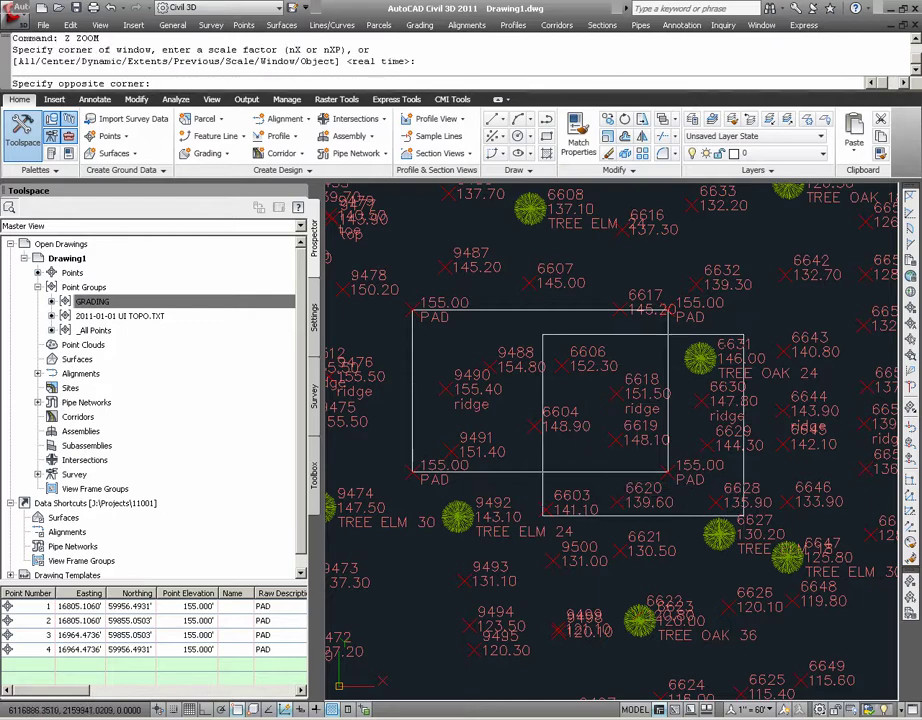
{"action": "left_click", "coordinate": [385, 265]}
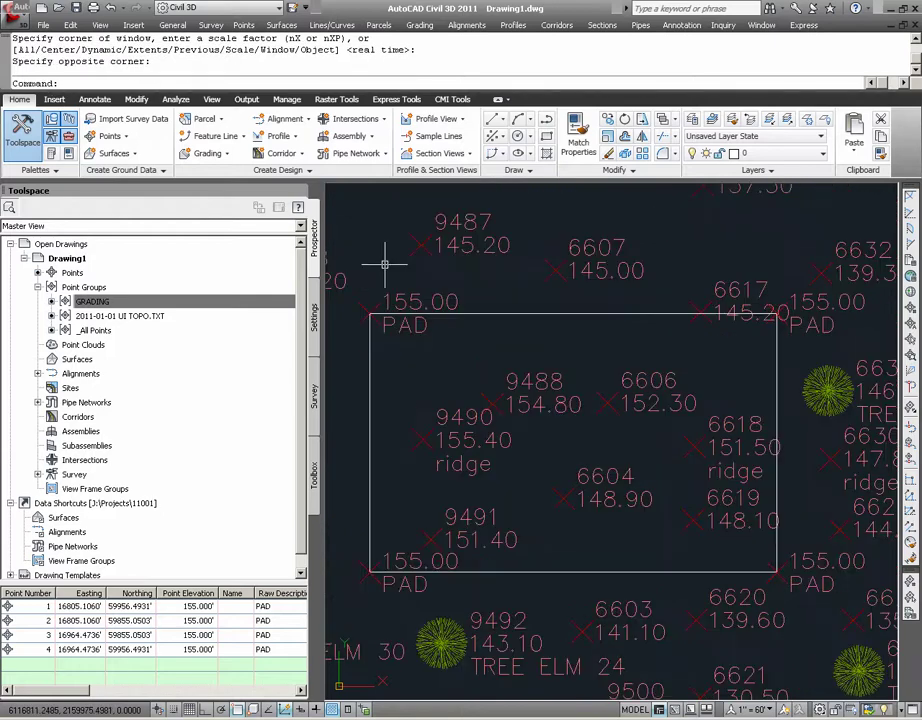
{"action": "key", "text": "Escape"}
{"action": "left_click", "coordinate": [424, 330]}
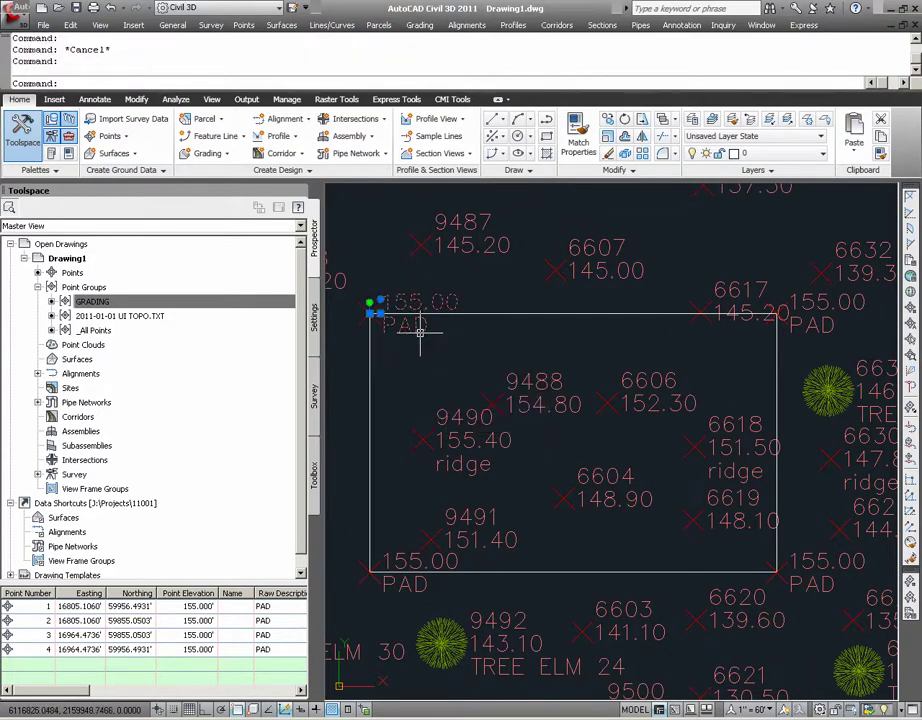
{"action": "left_click", "coordinate": [452, 565]}
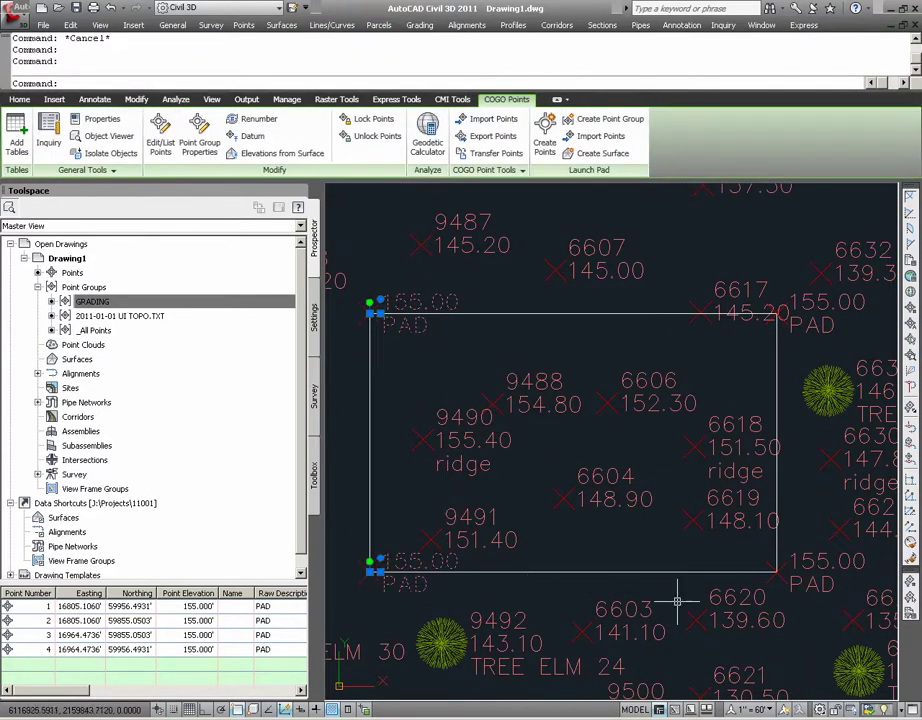
{"action": "left_click", "coordinate": [815, 566]}
{"action": "left_click", "coordinate": [818, 308]}
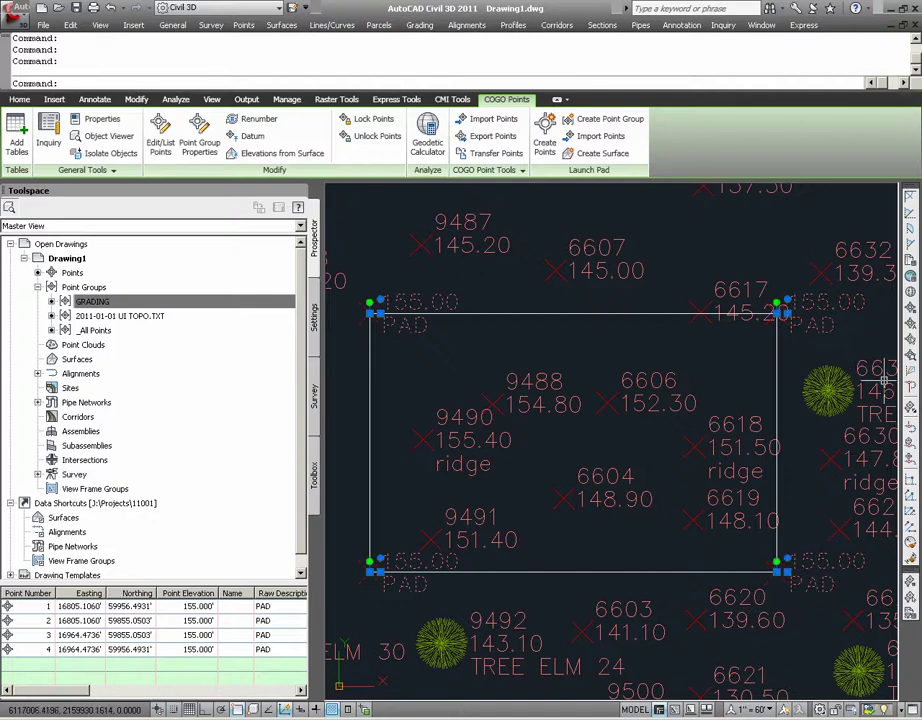
{"action": "key", "text": "Escape"}
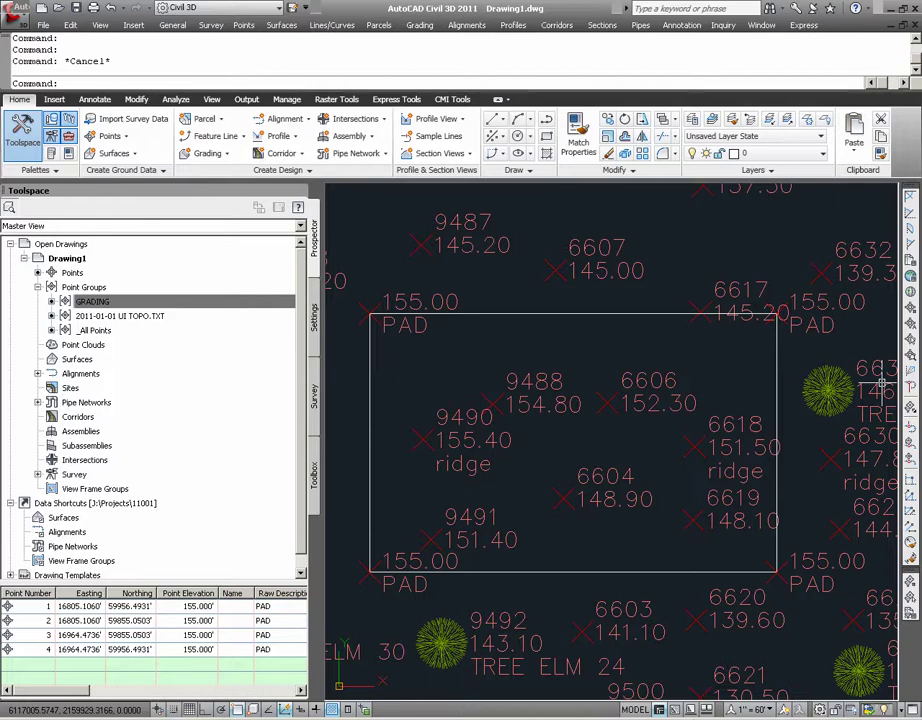
{"action": "type", "text": "z"}
{"action": "key", "text": "Return"}
{"action": "type", "text": "e"}
{"action": "key", "text": "Return"}
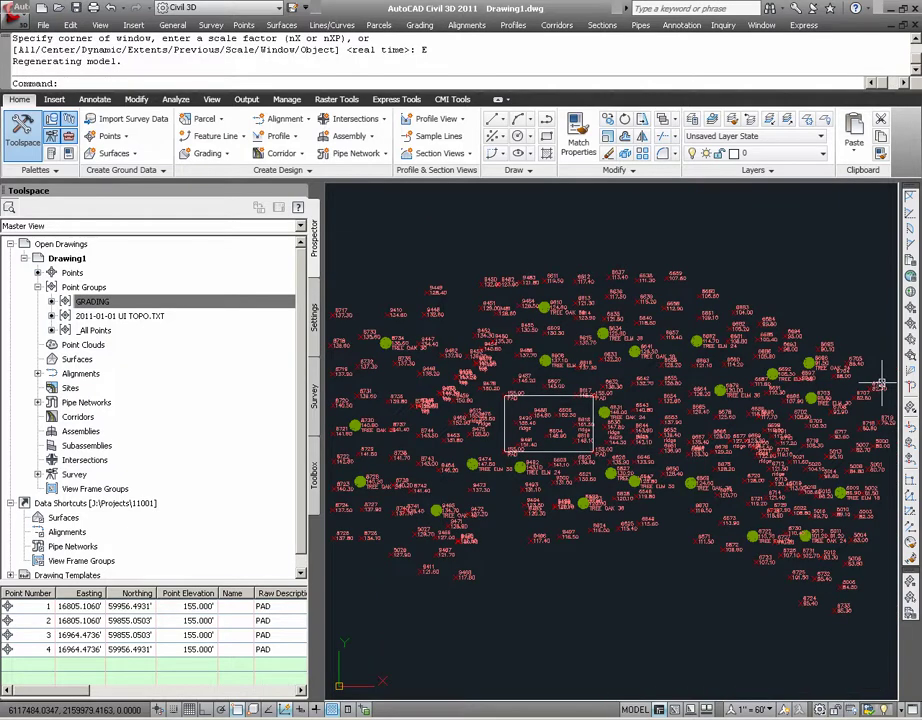